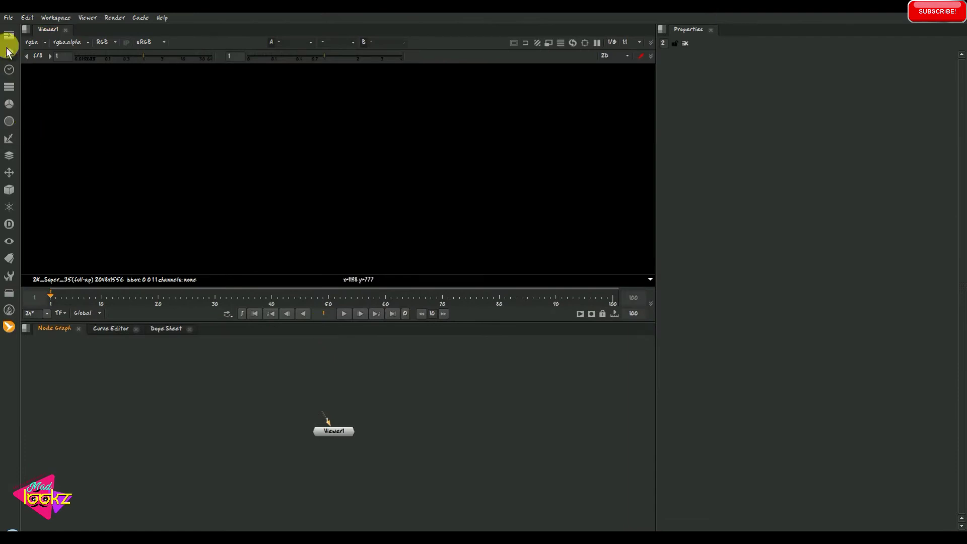
Create a CheckerBoard node from the Image menu and show it fitted in Viewer1
left_click(9, 36)
left_click(53, 90)
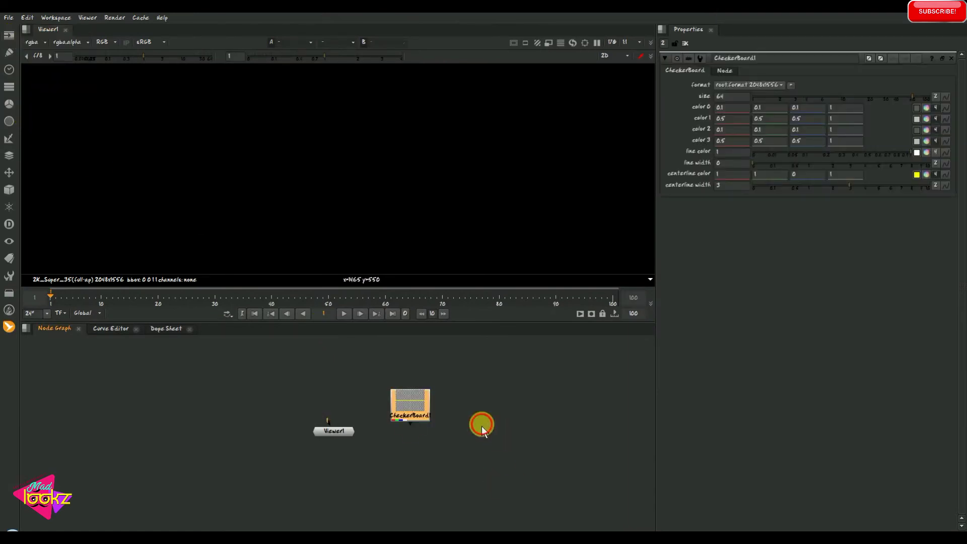
key("1")
scroll(429, 189, "down", 8)
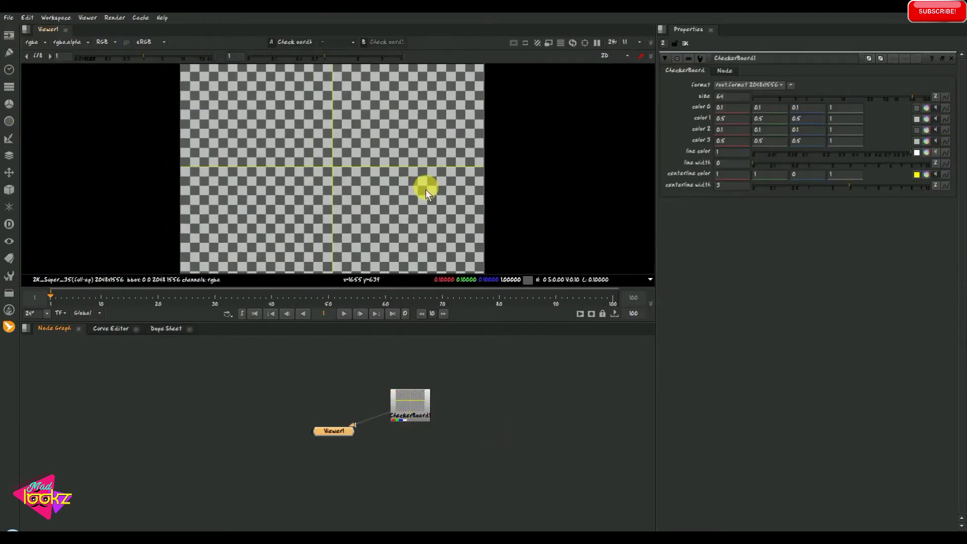
scroll(429, 158, "down", 2)
scroll(429, 158, "up", 2)
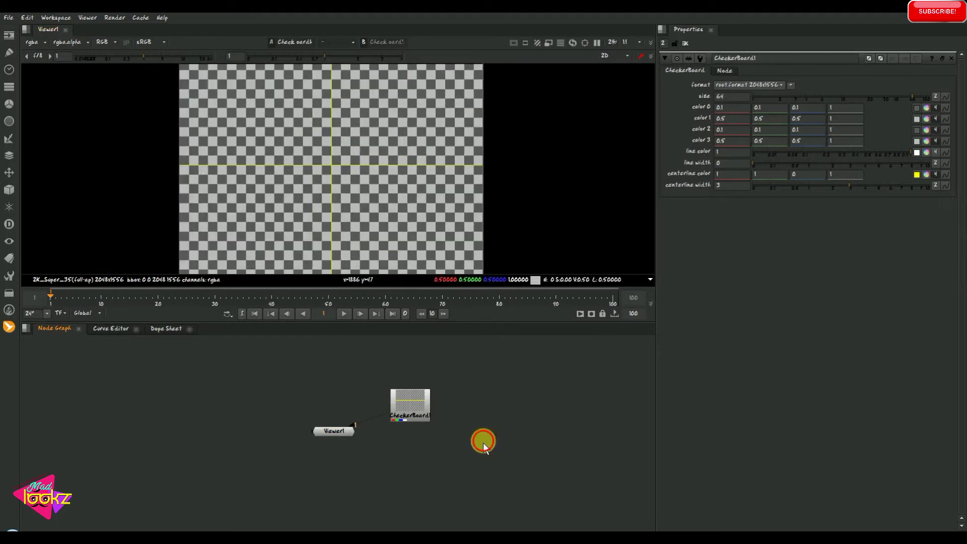
Add a Blur node after CheckerBoard1 and raise its size to about 12.4
left_click(412, 410)
key("b")
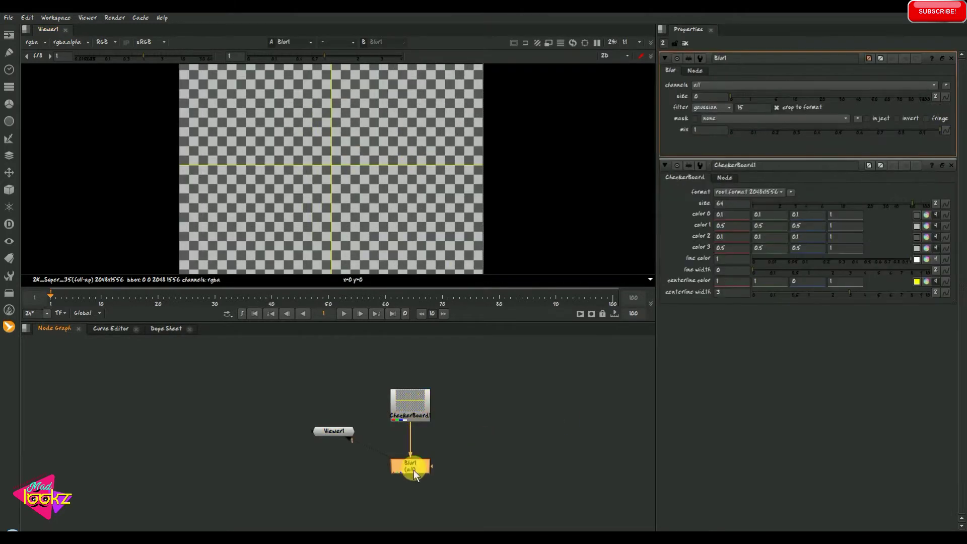
scroll(415, 165, "up", 6)
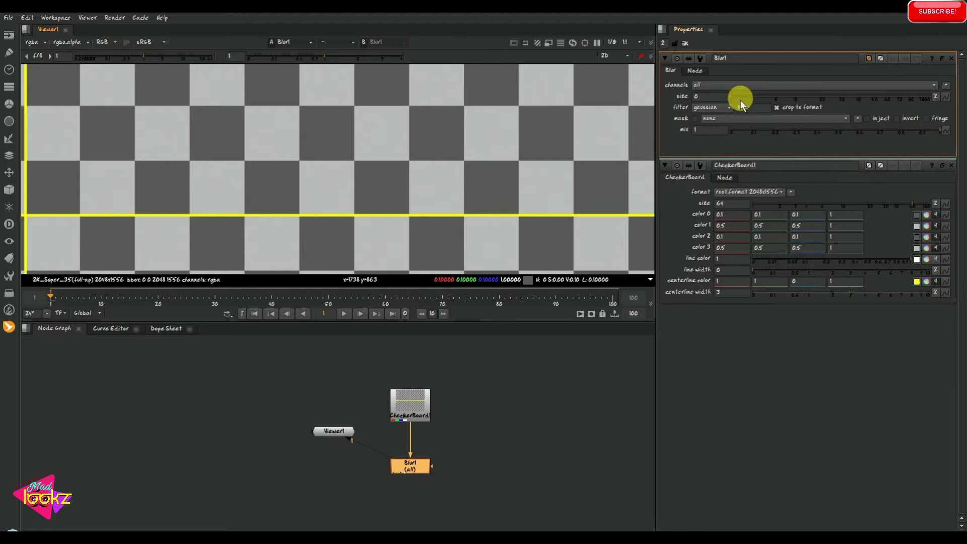
left_click_drag(736, 98, 802, 107)
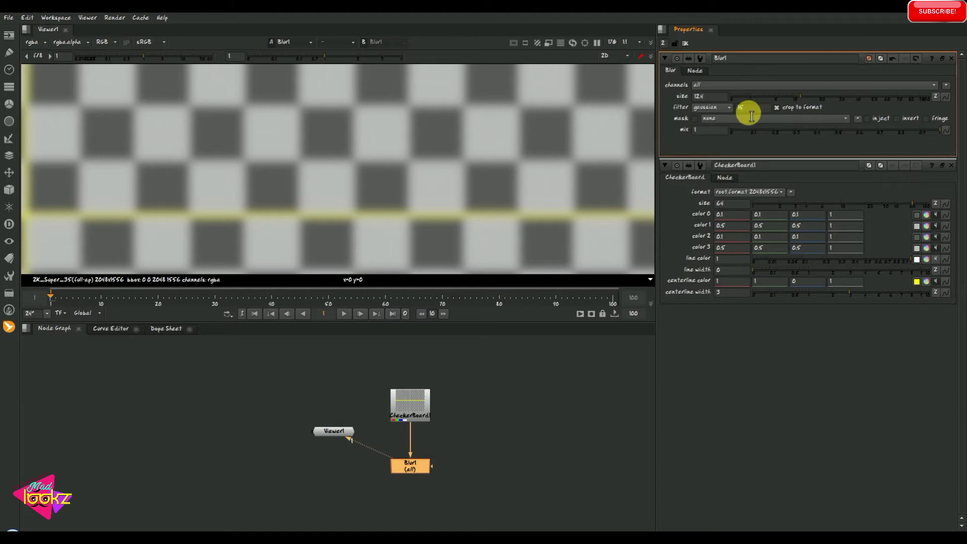
Keep the gaussian filter, mix 1 and all channels, and lower the blur size slightly
left_click(725, 107)
left_click(730, 146)
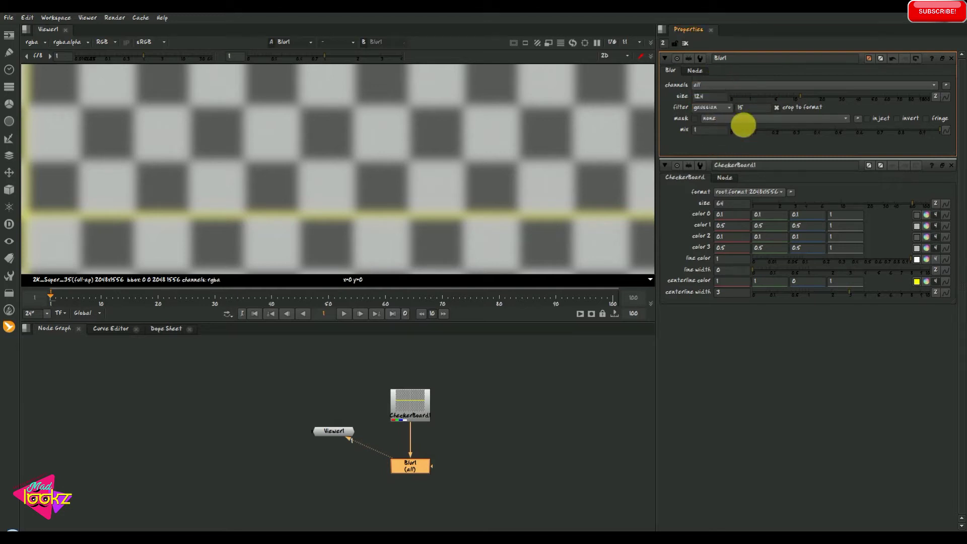
left_click_drag(898, 137, 845, 141)
key("ctrl+z")
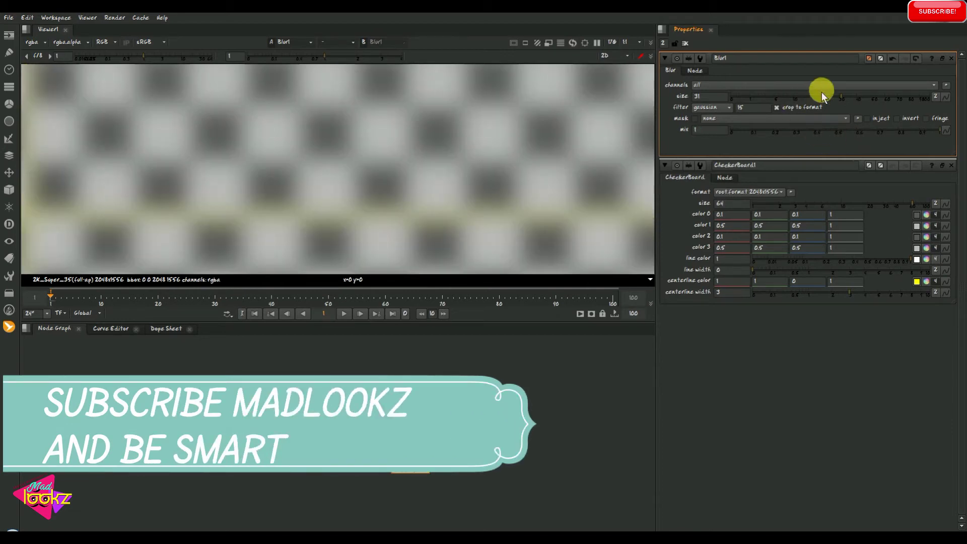
left_click_drag(835, 101, 799, 98)
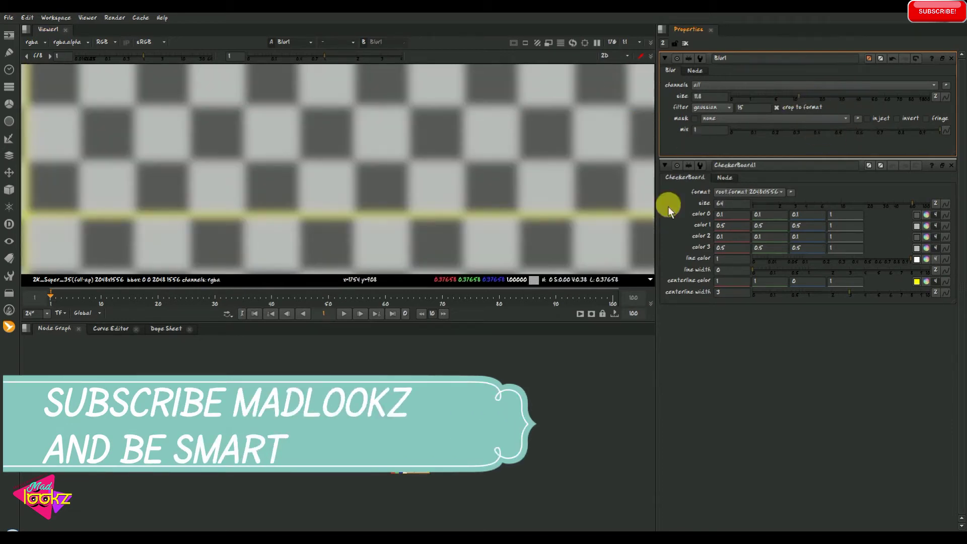
left_click(731, 88)
left_click(588, 395)
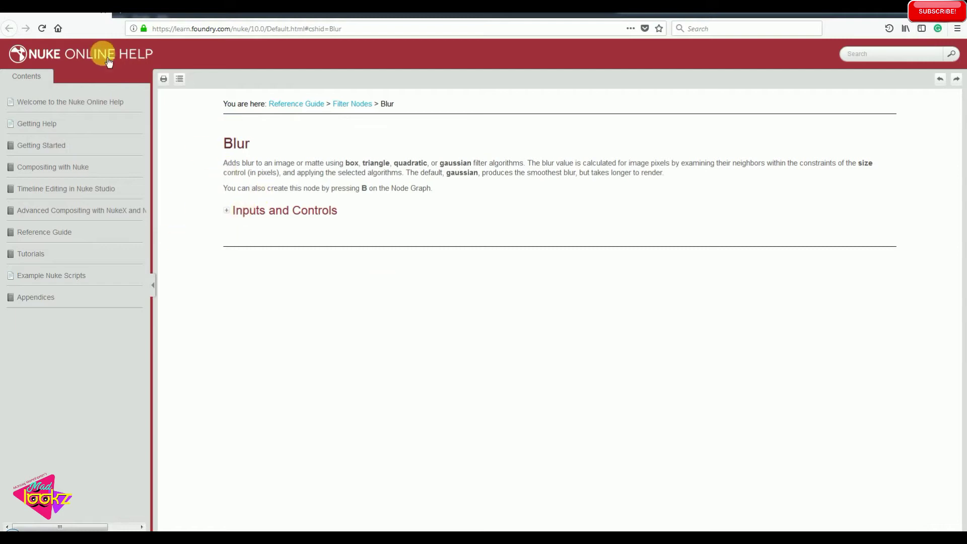
Expand the Blur page's Inputs and Controls table and scroll down to the mix control
left_click(241, 210)
scroll(302, 322, "down", 6)
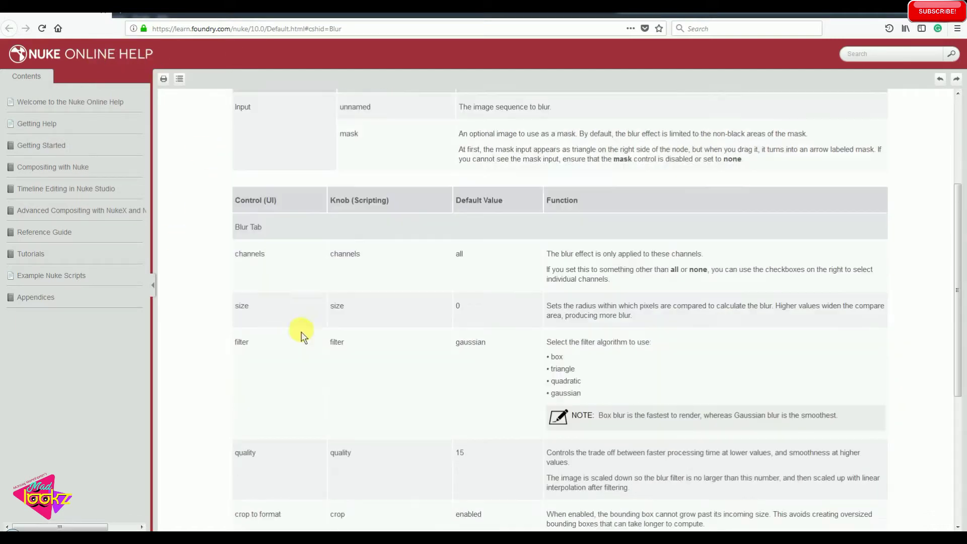
scroll(383, 272, "down", 1)
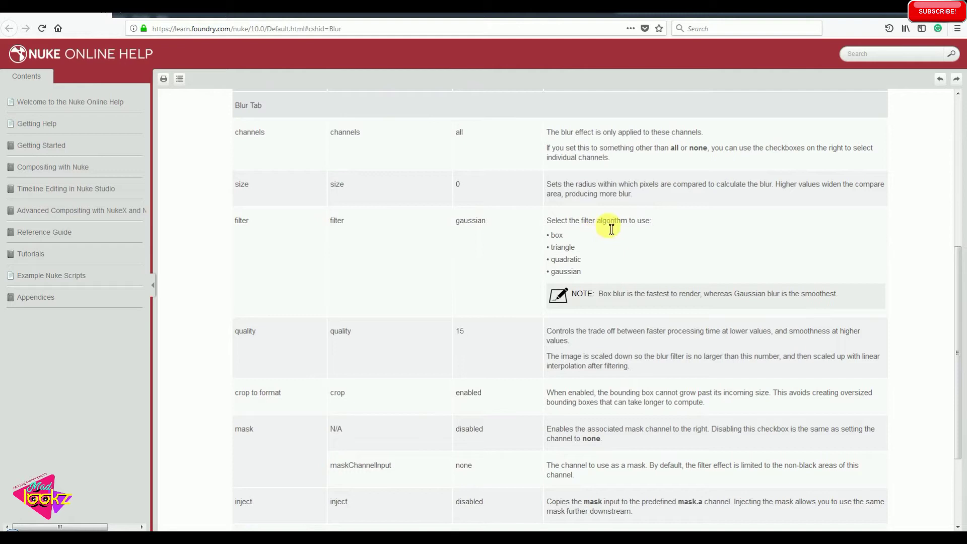
scroll(590, 301, "down", 3)
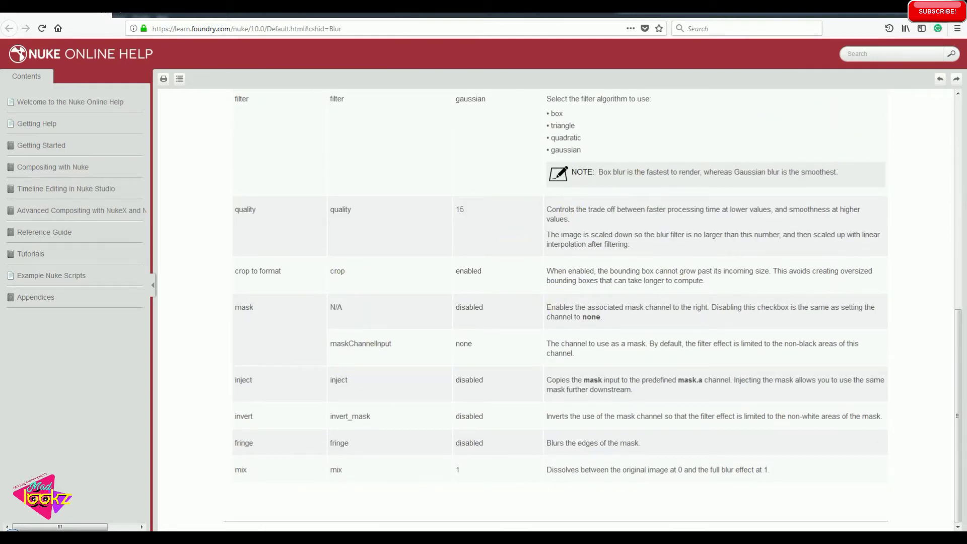
Back in Nuke, review the Help menu's Keyboard Shortcuts list, then close it and dismiss the menu
key("alt+Tab")
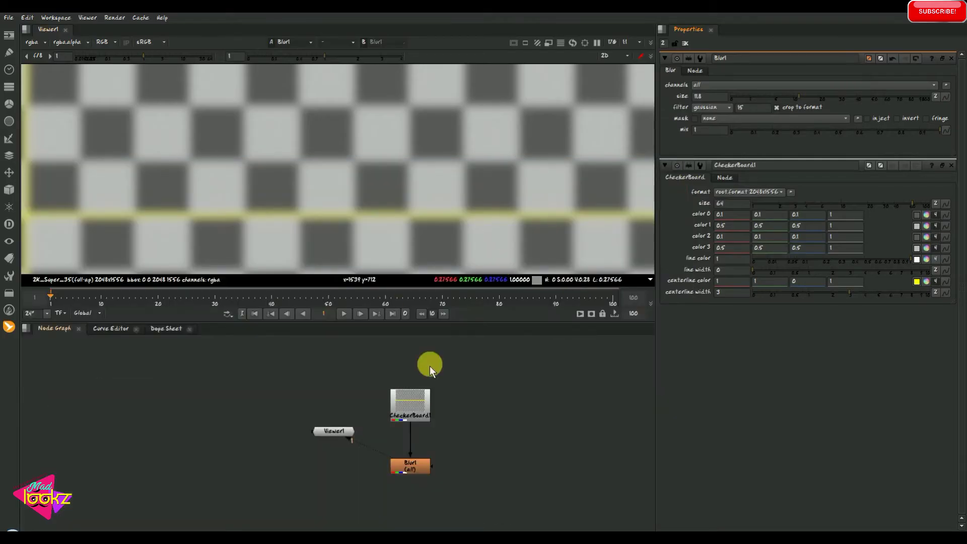
left_click(162, 18)
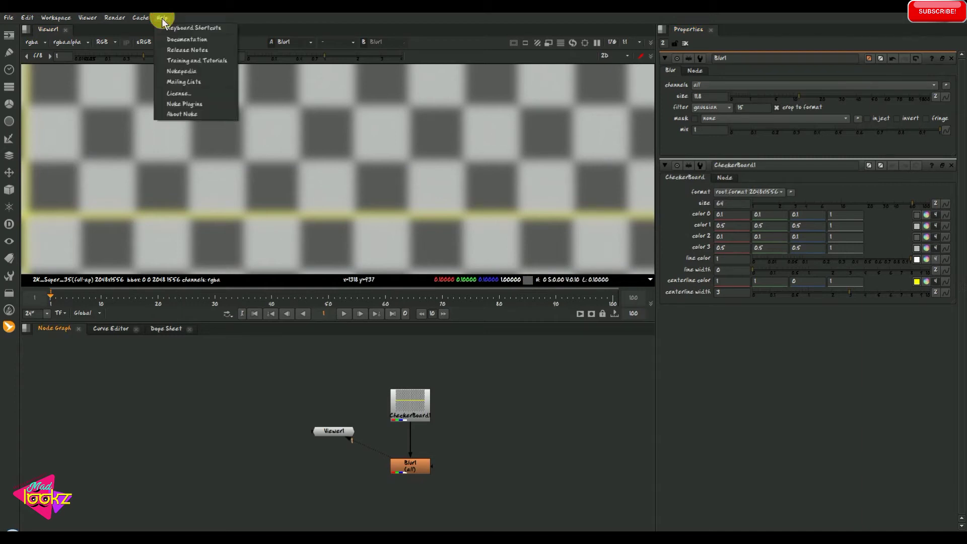
left_click(215, 28)
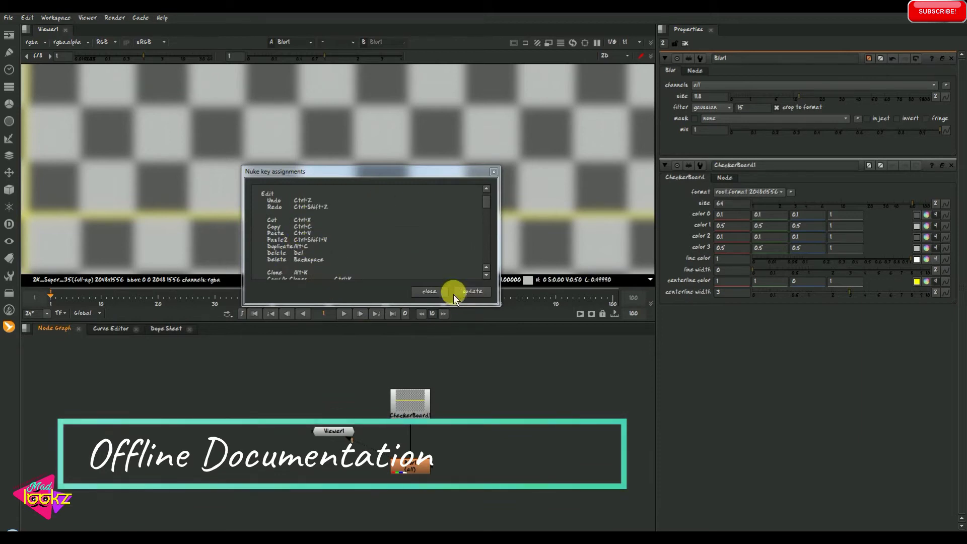
left_click(441, 292)
left_click(162, 19)
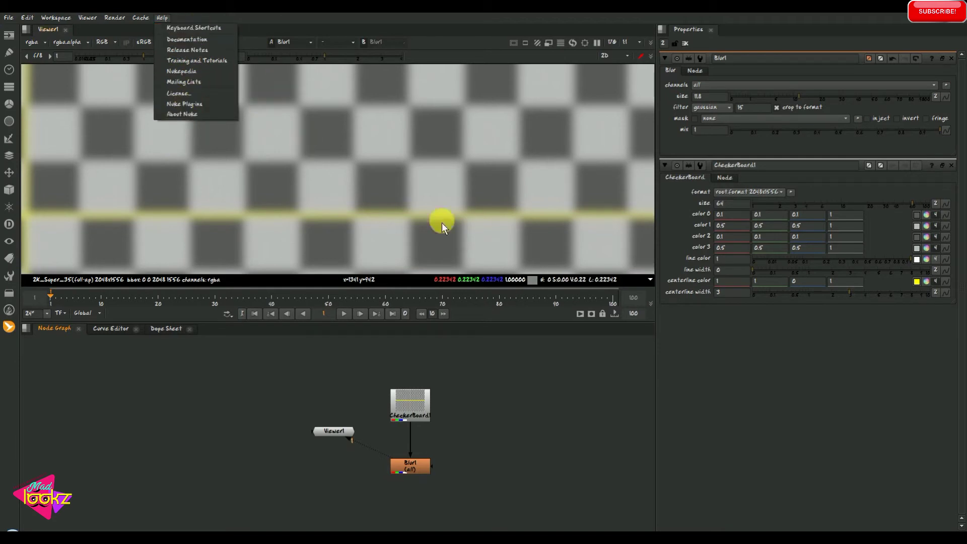
left_click(320, 302)
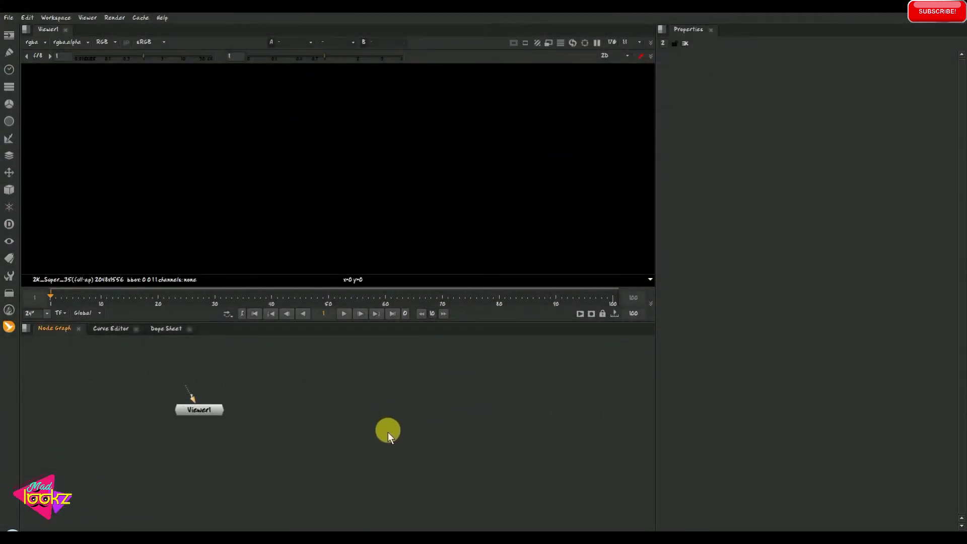
Create a Blur node by running Blur as a TCL command in the X prompt, then deselect it
key("x")
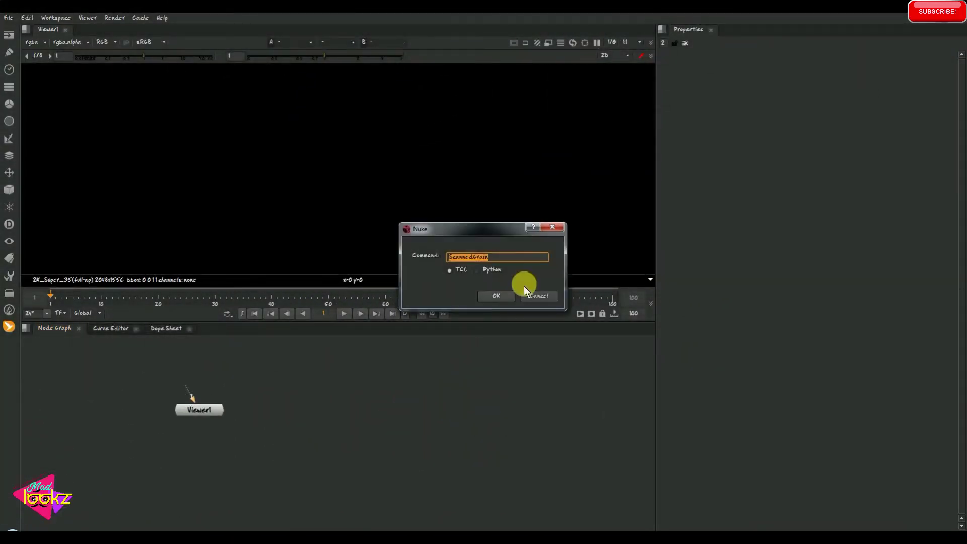
key("BackSpace")
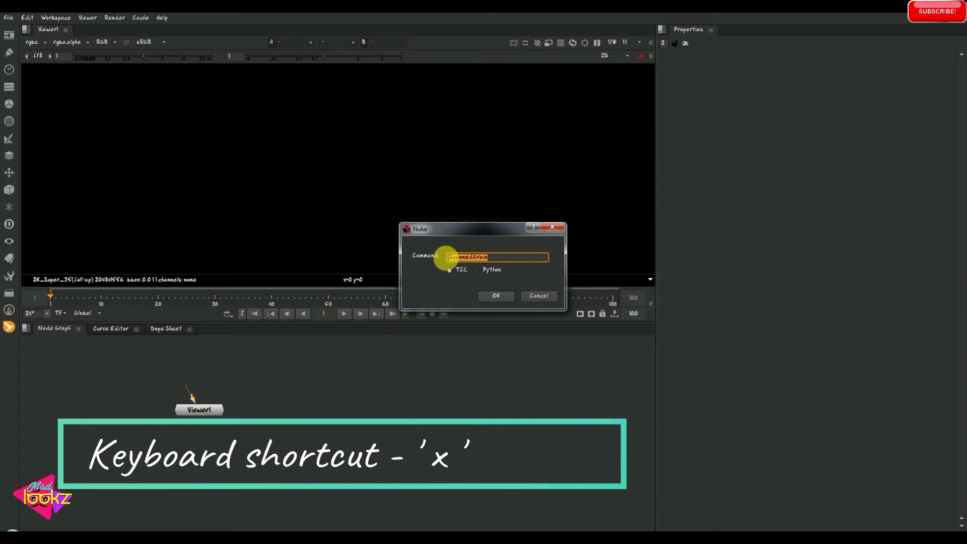
left_click(485, 272)
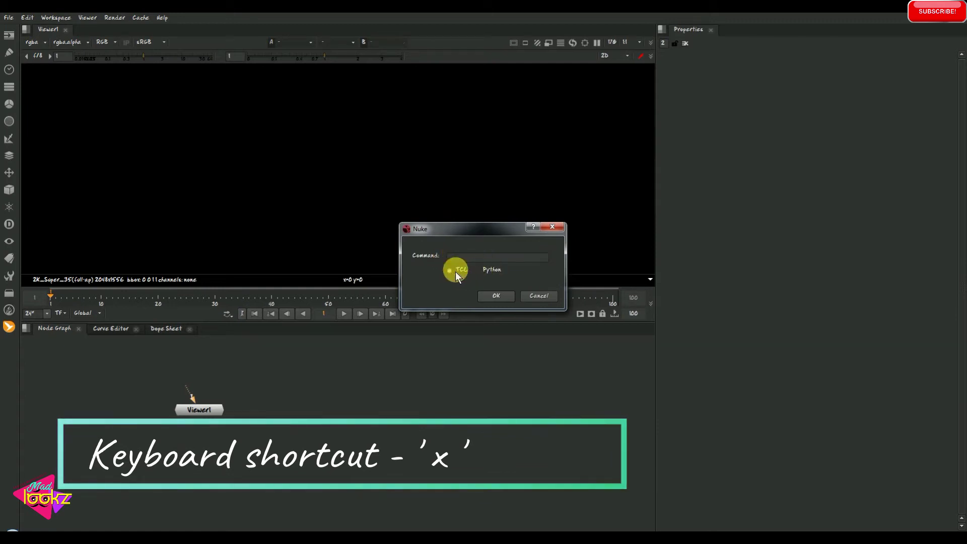
left_click(462, 259)
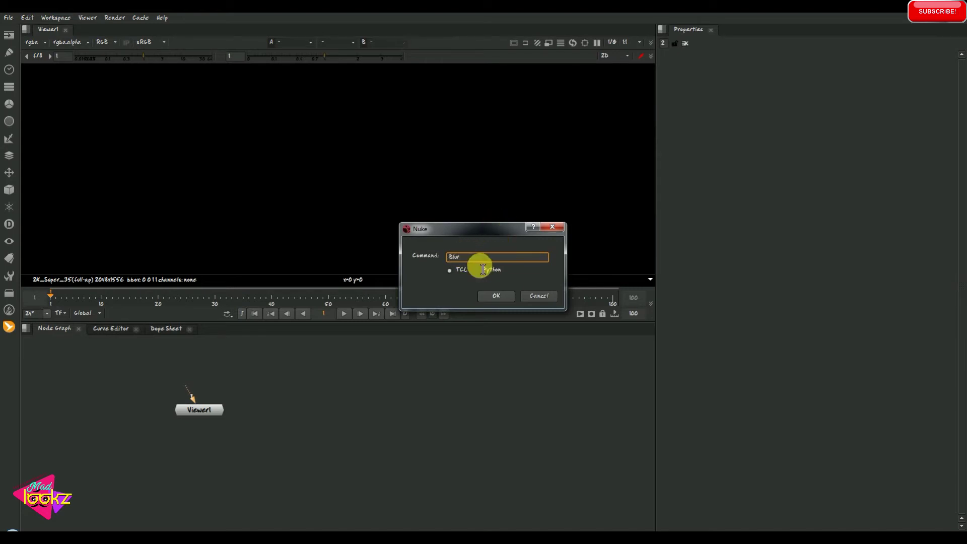
left_click(497, 297)
left_click(361, 429)
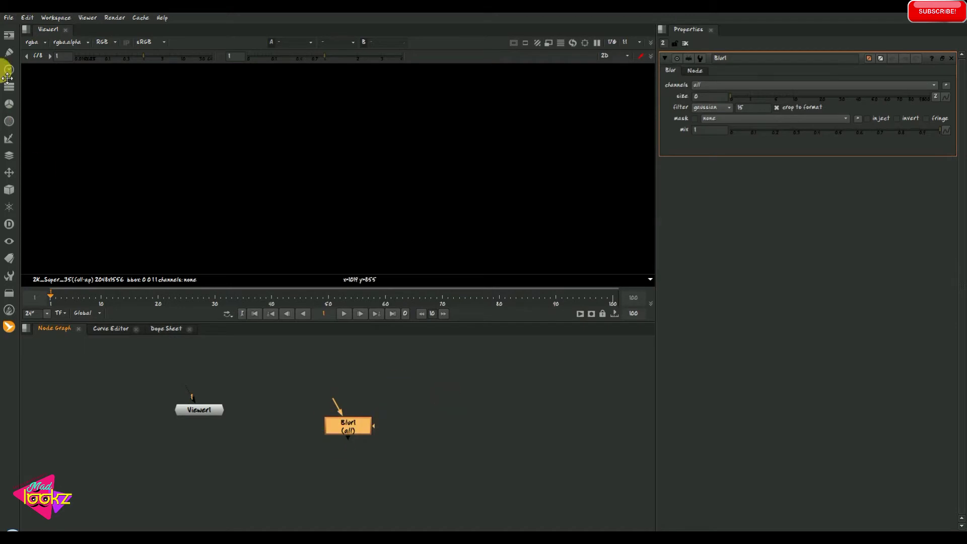
left_click(478, 413)
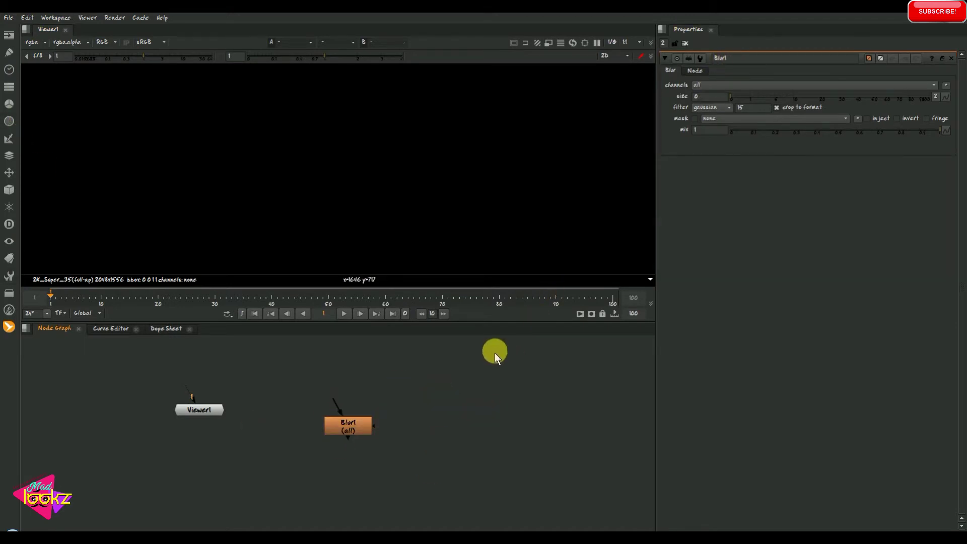
Create a ScannedGrain node with the ScannedGrain command and move it beside Blur1
left_click(472, 401)
key("Tab")
type("sca")
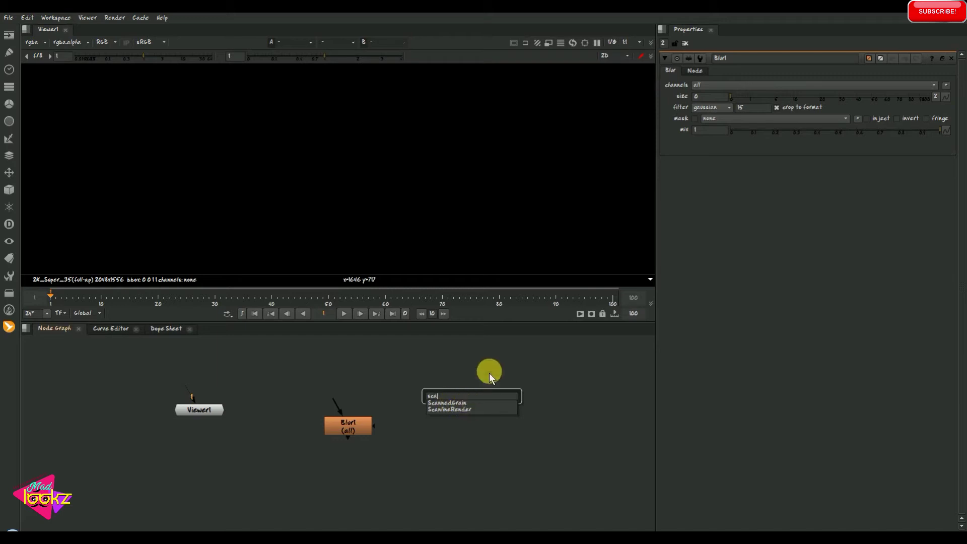
key("Escape")
key("x")
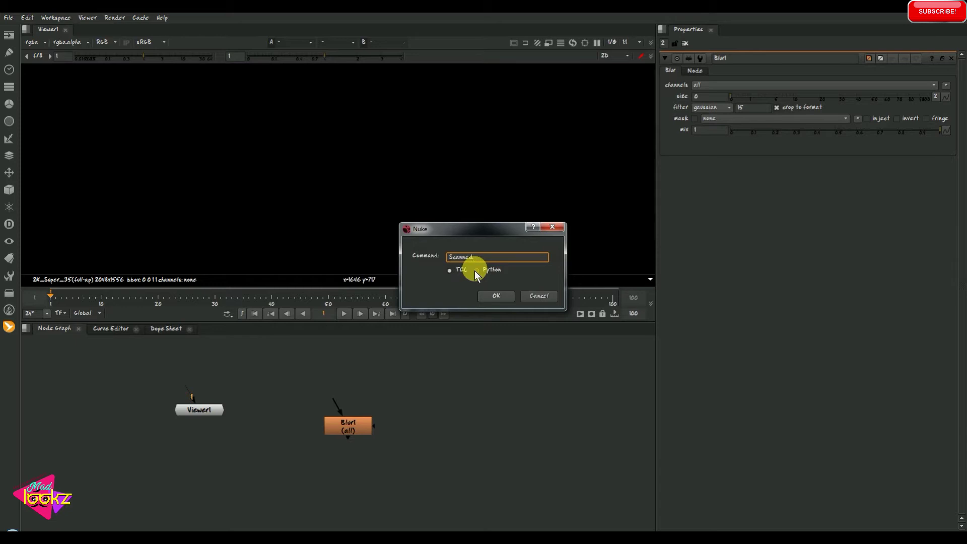
type("ScannedGrain")
left_click(484, 298)
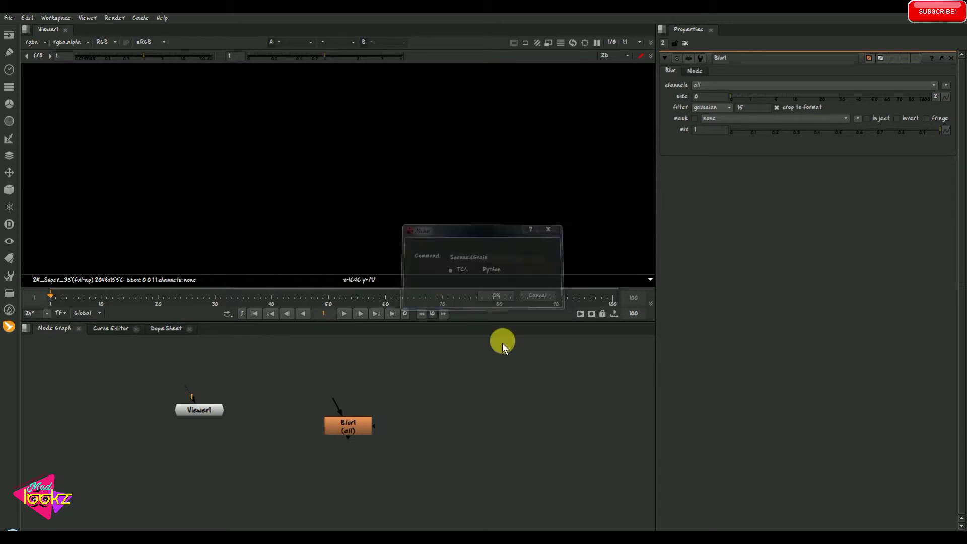
left_click_drag(501, 366, 487, 417)
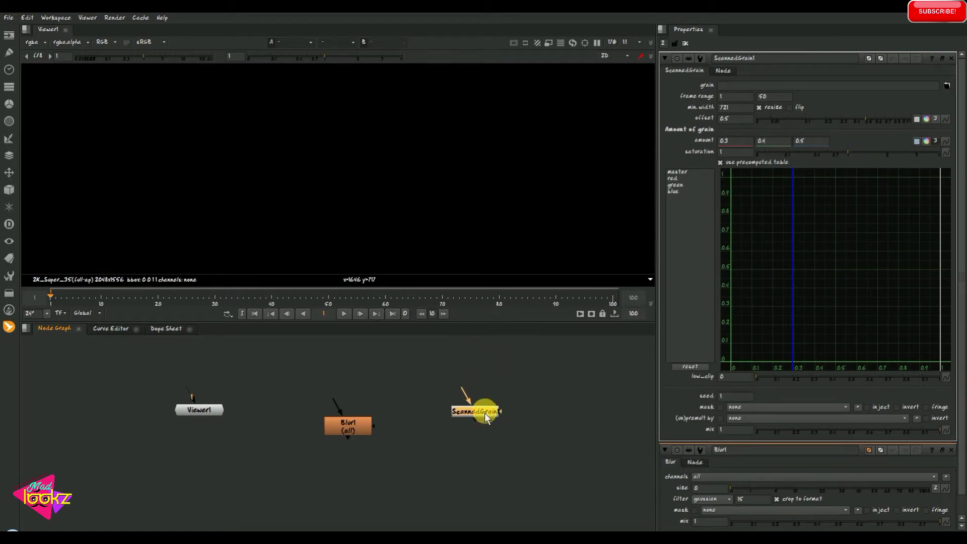
Create a Camera node by running the Camera command in the X prompt
left_click(588, 376)
key("Tab")
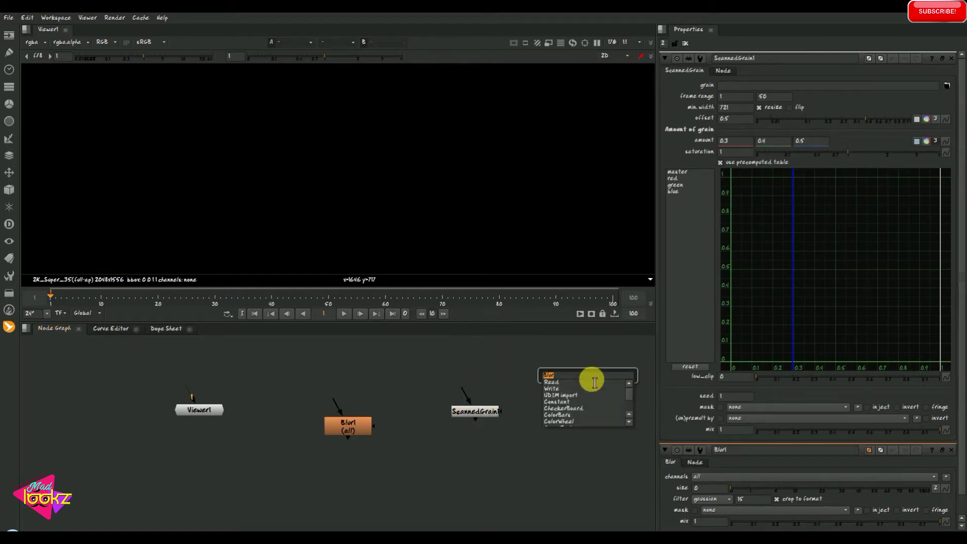
type("camer")
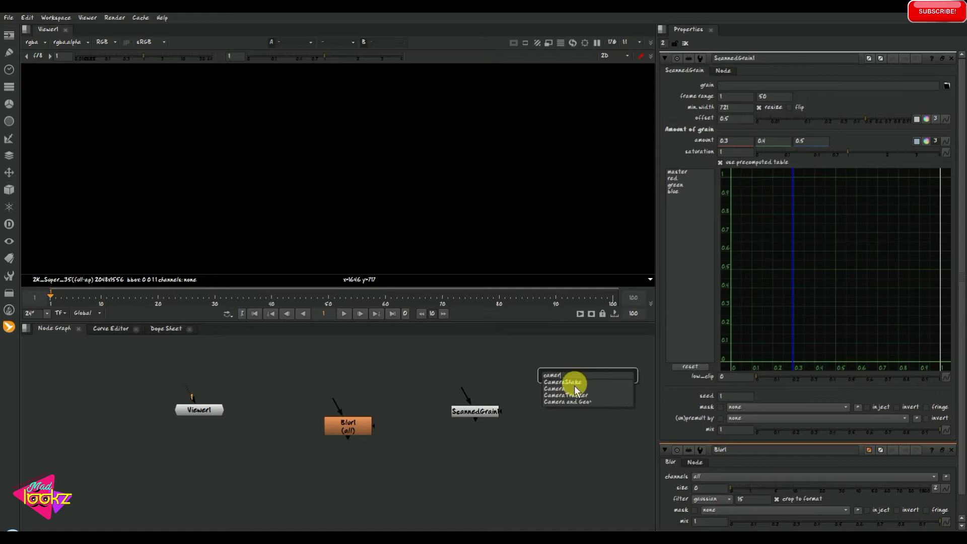
key("Escape")
key("x")
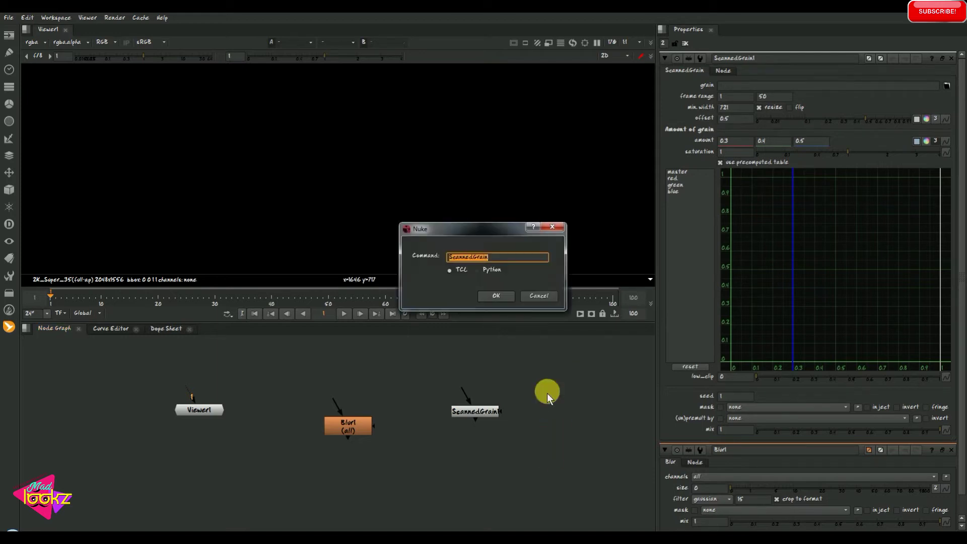
key("BackSpace")
type("Camera")
left_click(496, 296)
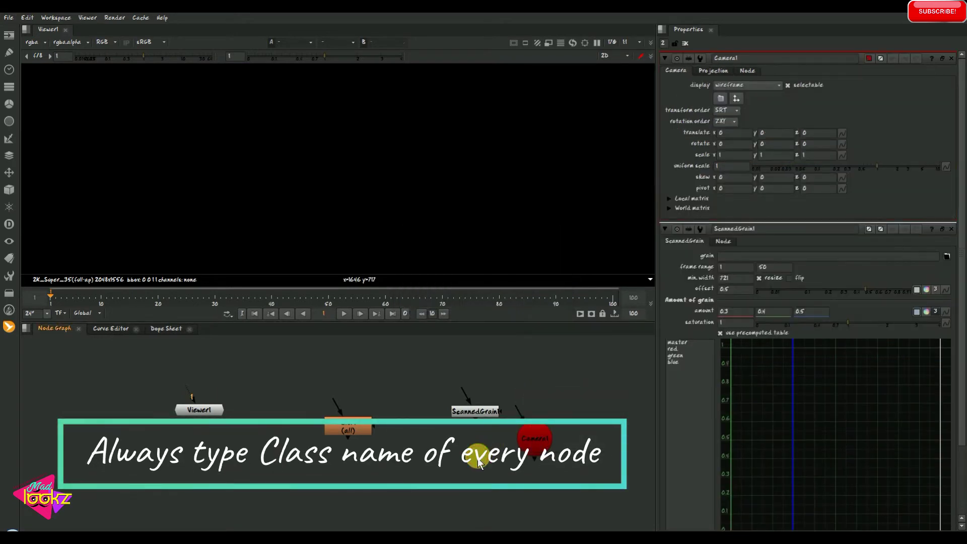
Try the lowercase camera command, dismiss its Unknown command error, and select Camera1
key("x")
left_click(453, 257)
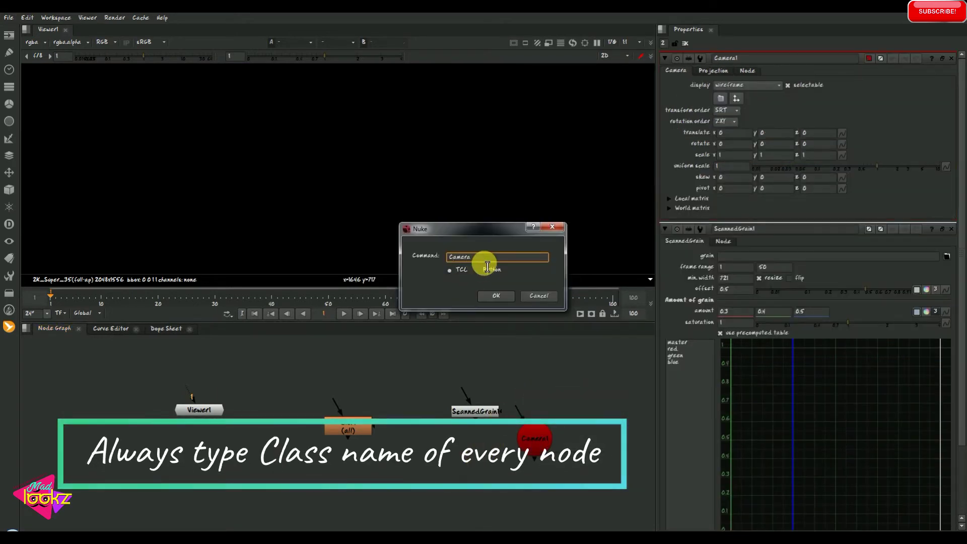
left_click(496, 295)
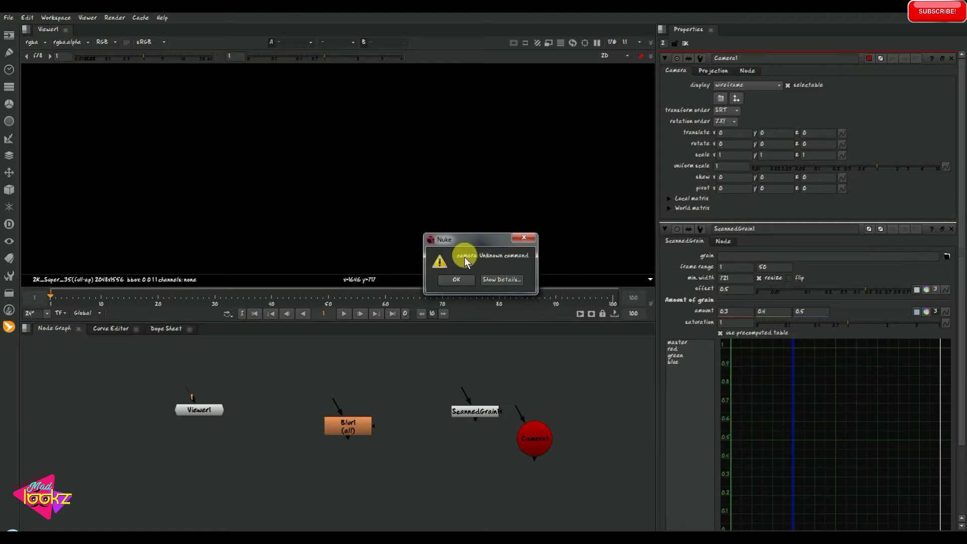
left_click(500, 280)
key("Return")
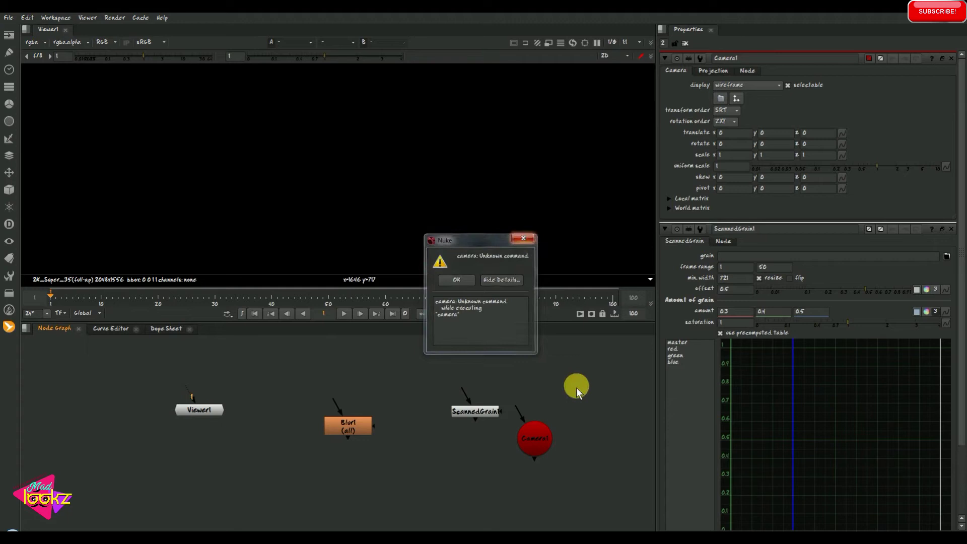
left_click(538, 438)
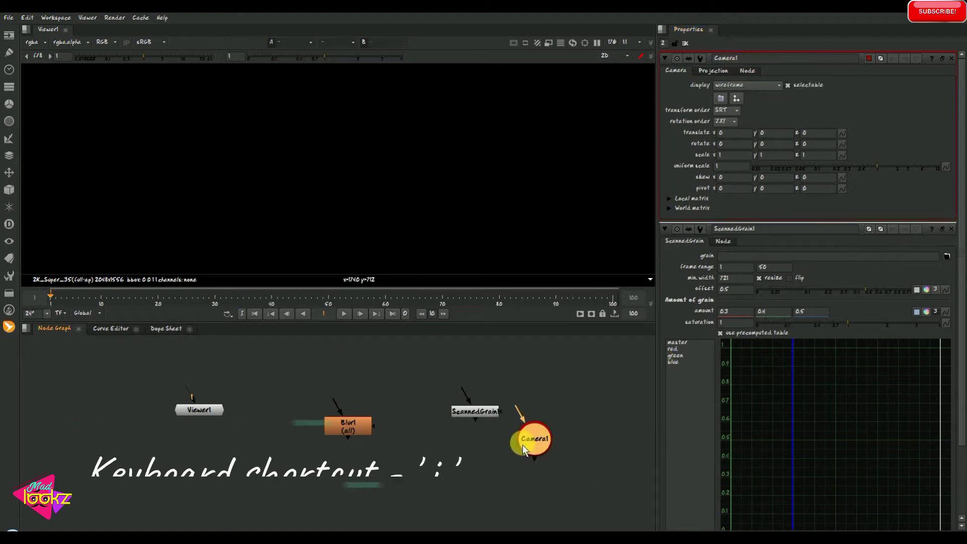
key("i")
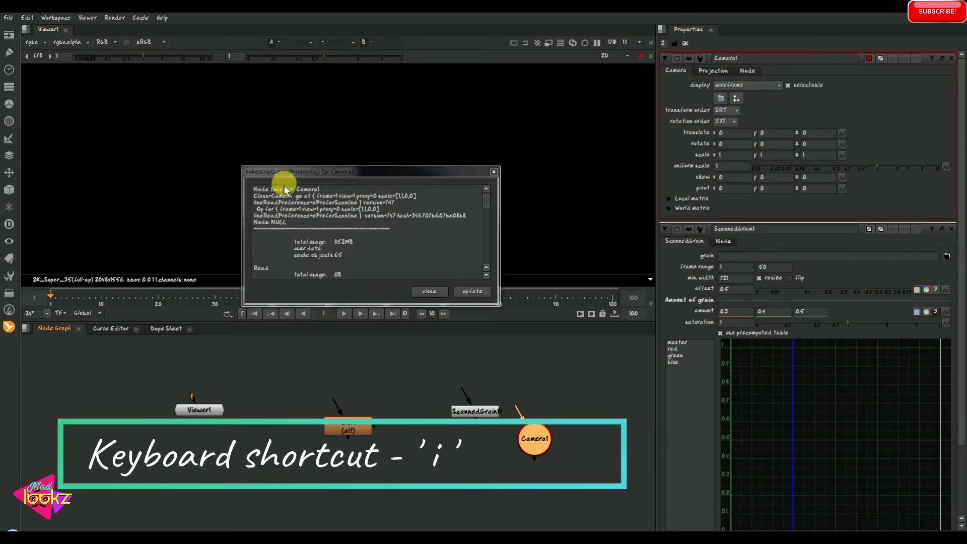
left_click(275, 196)
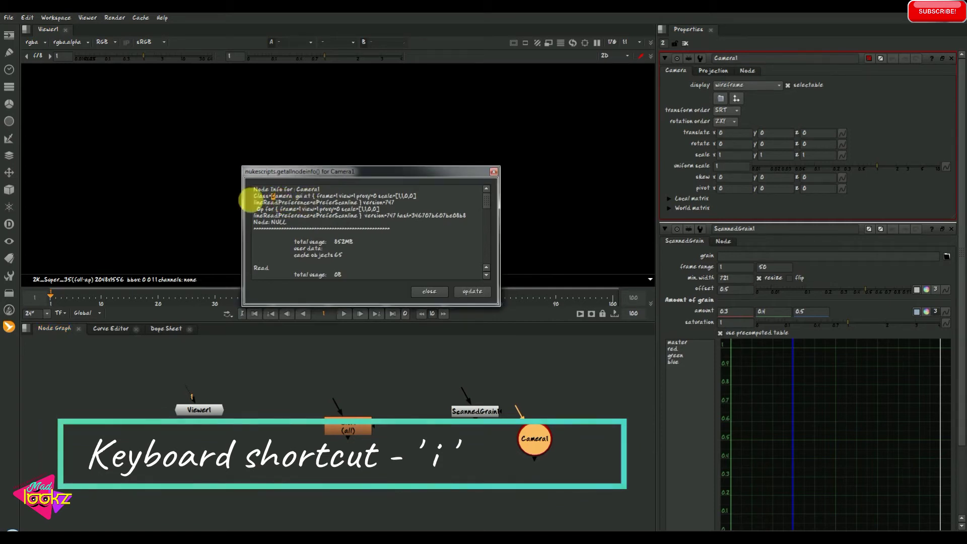
scroll(336, 217, "down", 5)
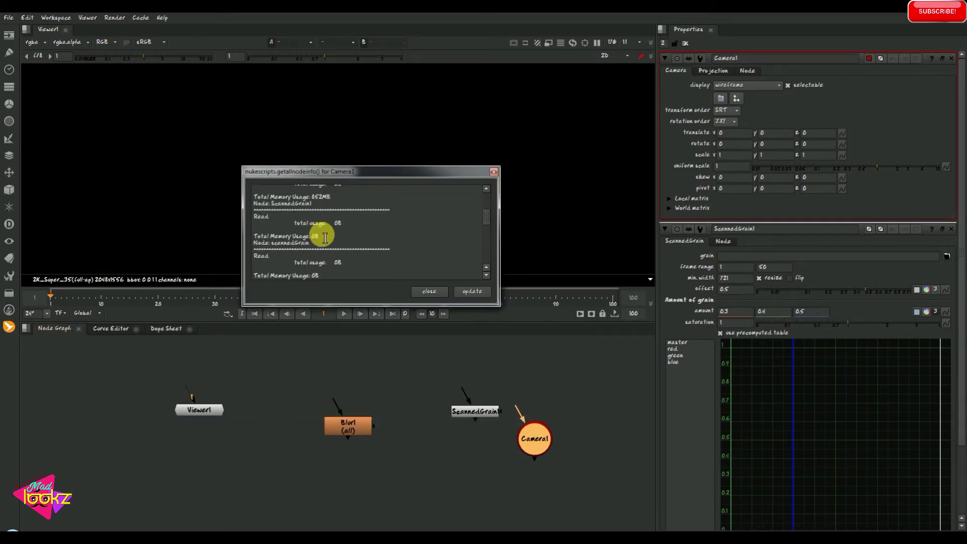
scroll(343, 267, "down", 10)
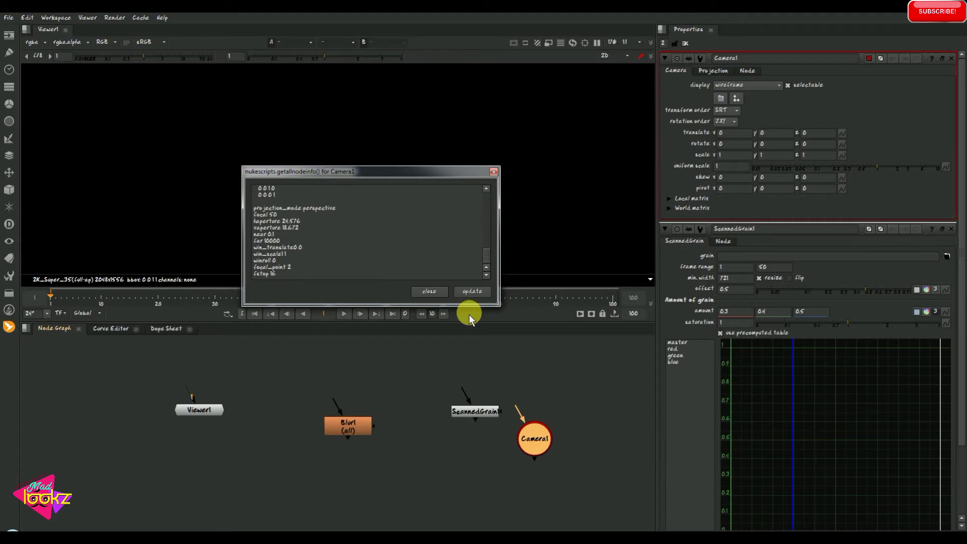
left_click(449, 295)
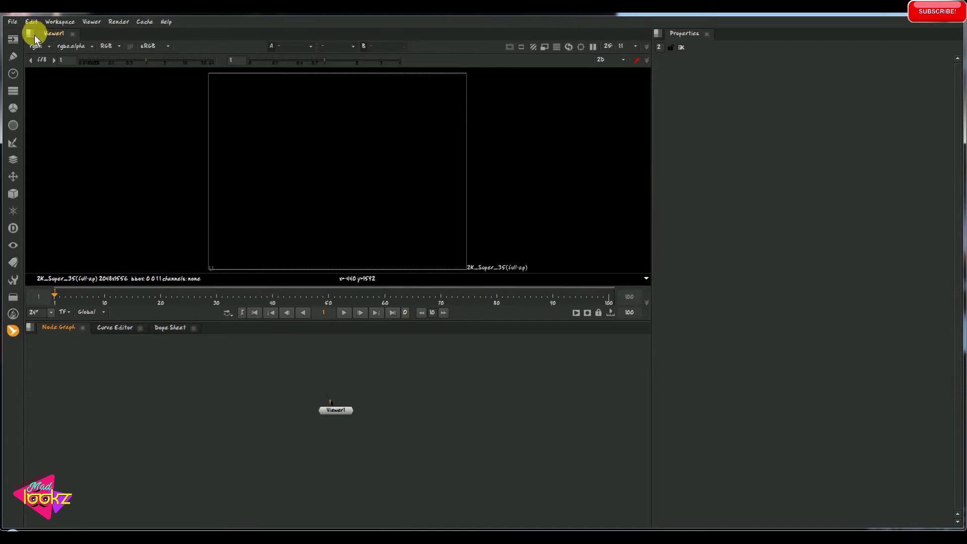
Float the Viewer1 panel, then restore the default workspace layout
left_click_drag(34, 34, 78, 70)
left_click(30, 181)
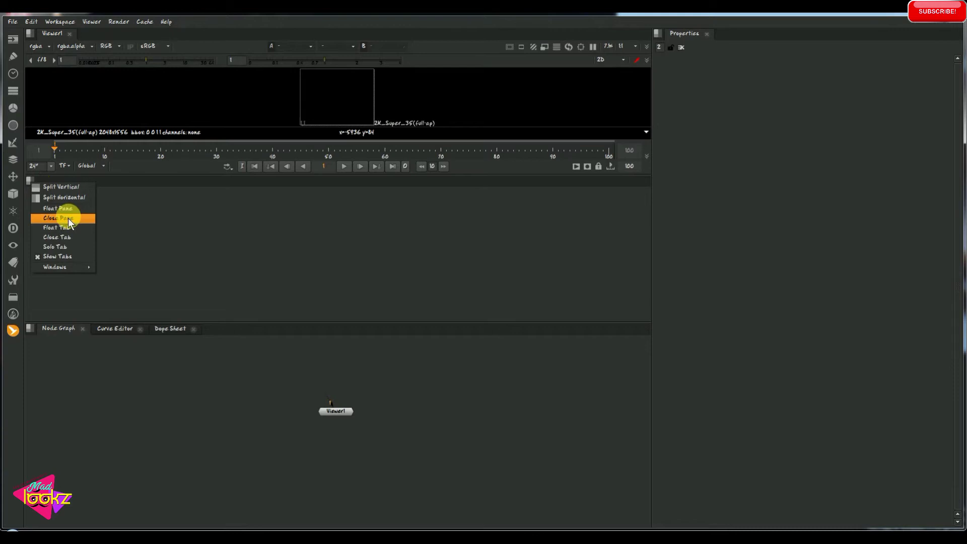
left_click(101, 235)
left_click(75, 22)
left_click(74, 53)
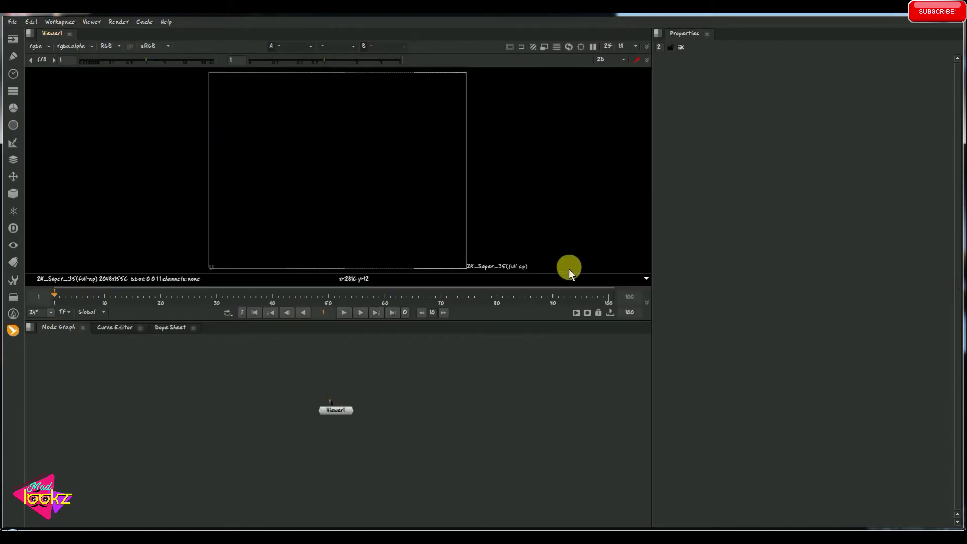
Split the viewer pane vertically, make the viewer taller, then split it horizontally
left_click(31, 34)
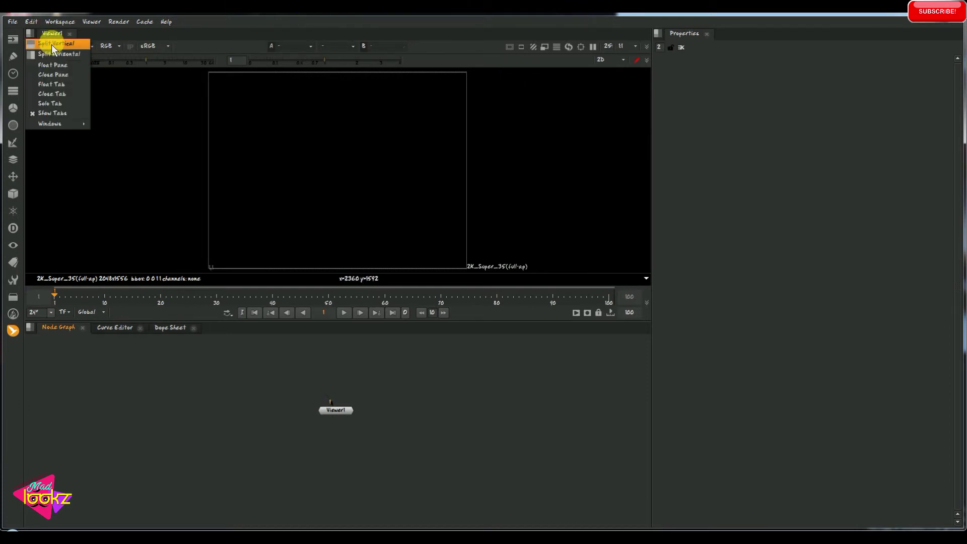
left_click(51, 44)
left_click_drag(71, 174, 78, 196)
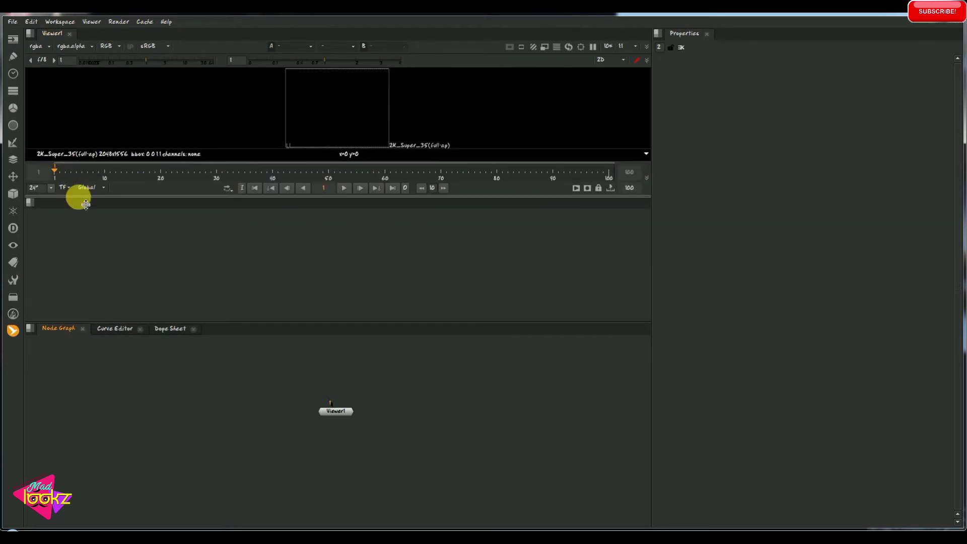
left_click(29, 34)
left_click(41, 55)
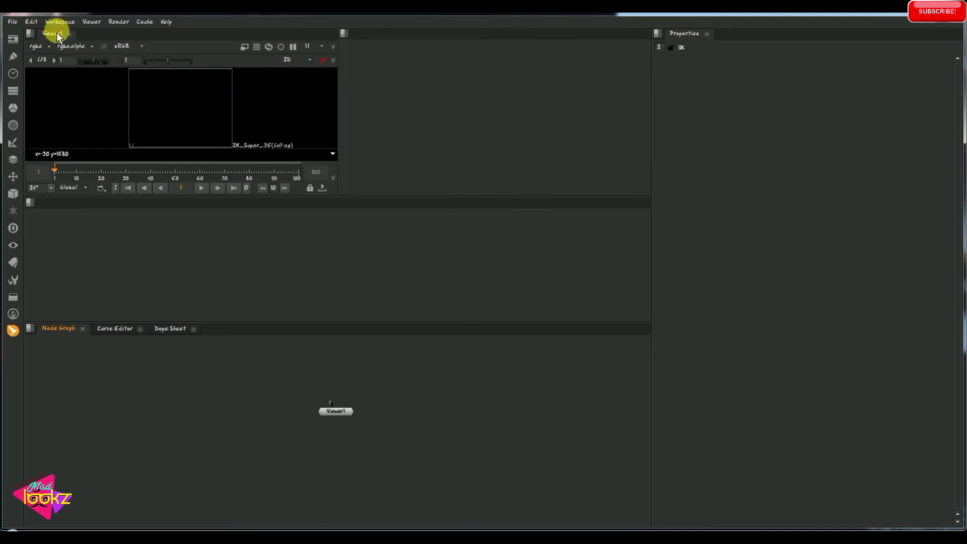
Inspect the viewer and neighbouring panes' layout options without changing anything
left_click(29, 33)
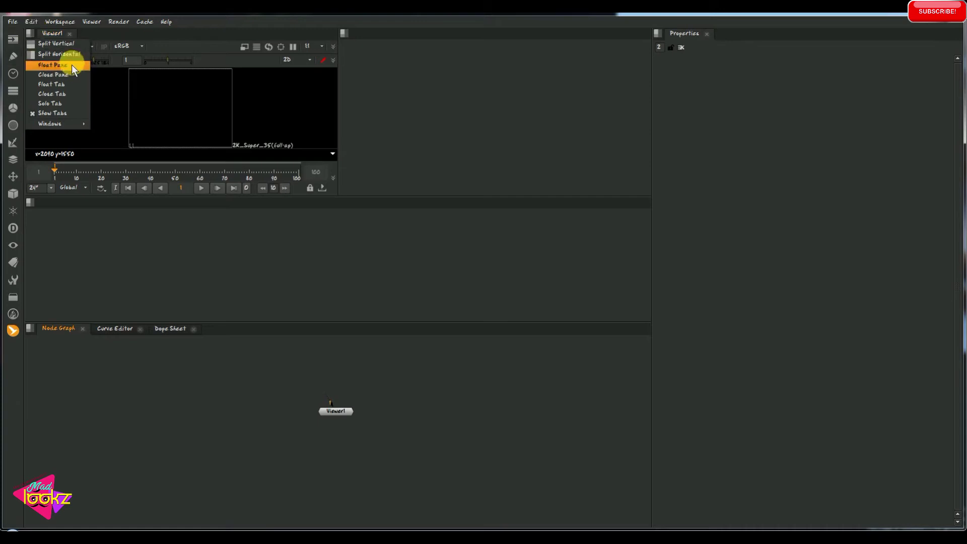
left_click(53, 41)
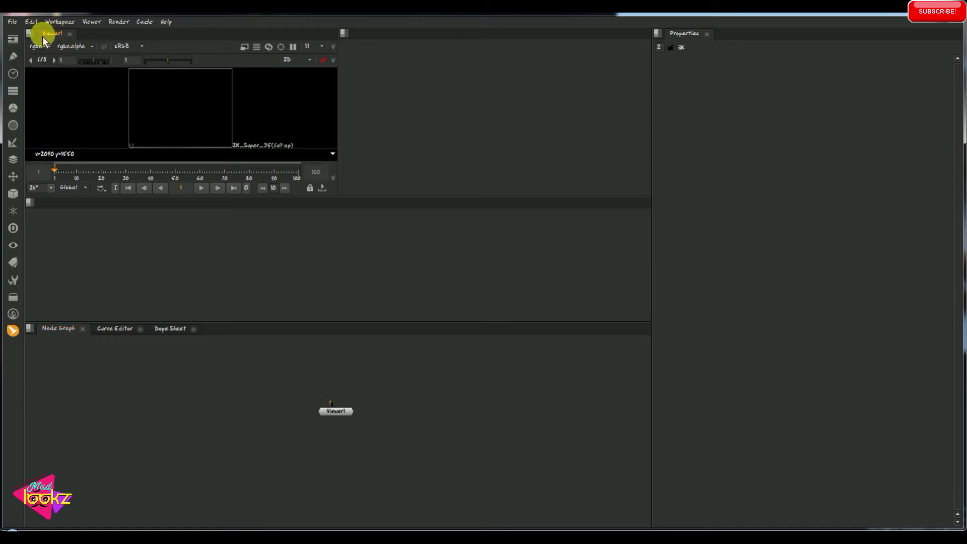
left_click(41, 33)
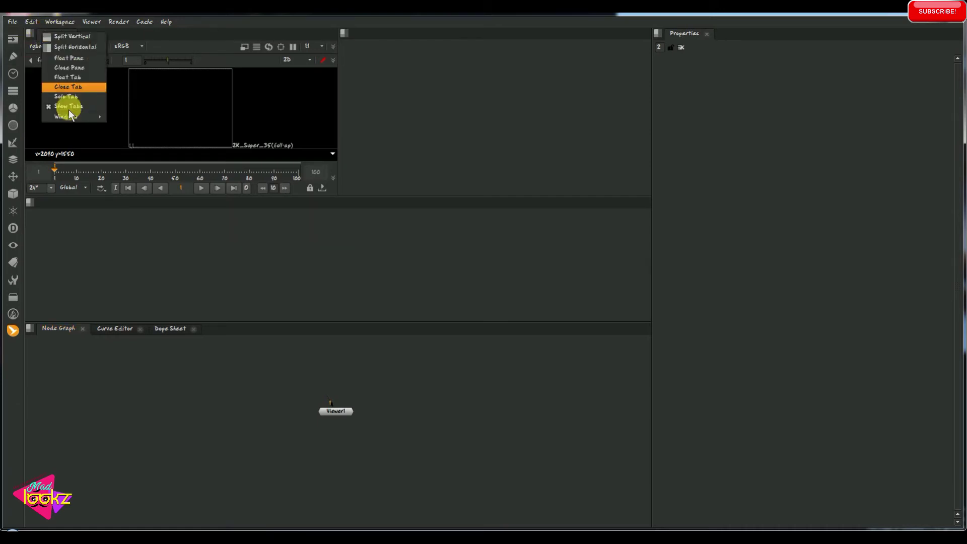
left_click(157, 223)
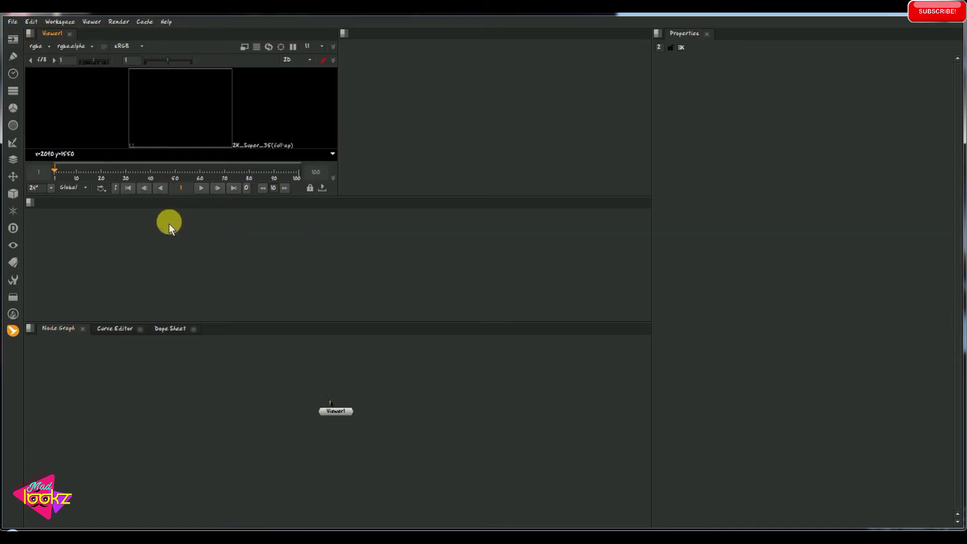
left_click(33, 36)
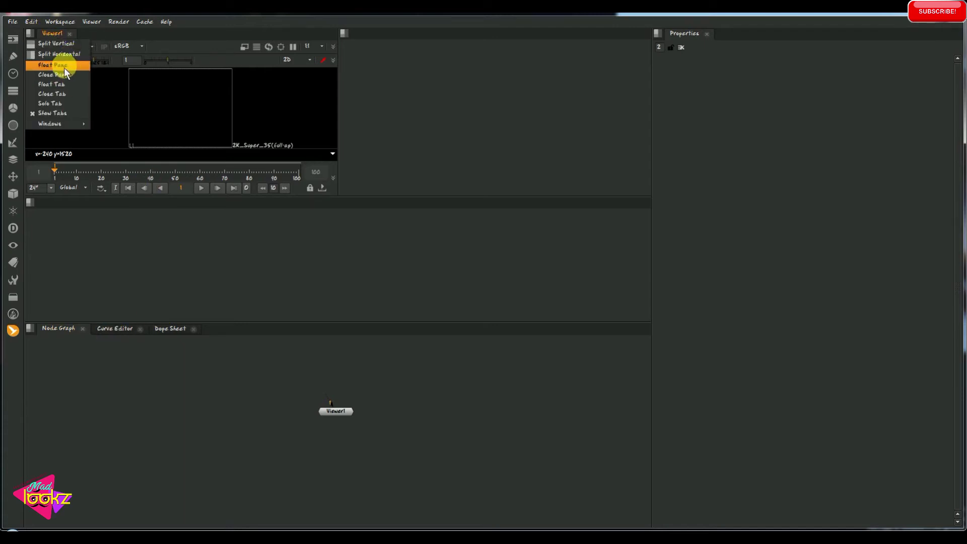
left_click(209, 225)
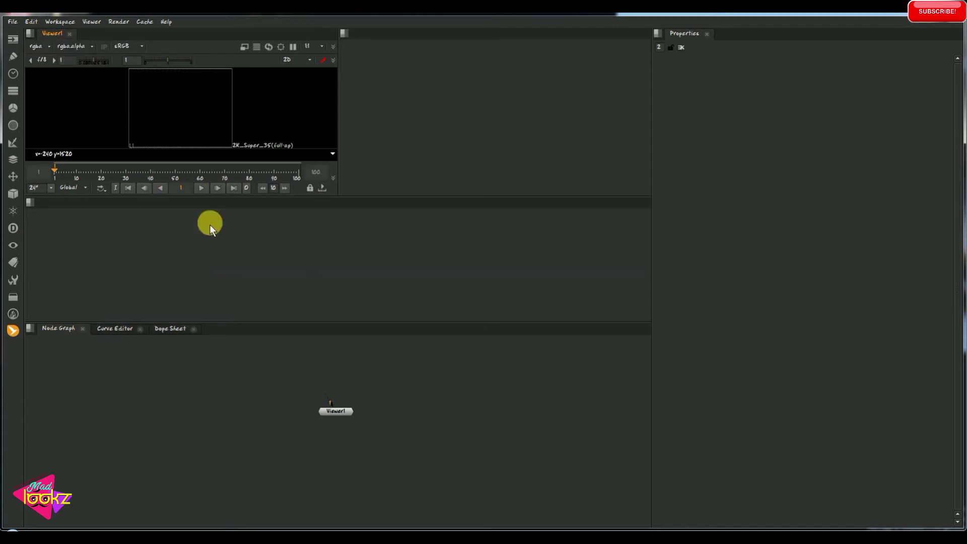
Float the empty right pane, reposition its window, close it, and close the empty pane beside Viewer1
left_click(347, 41)
left_click(371, 81)
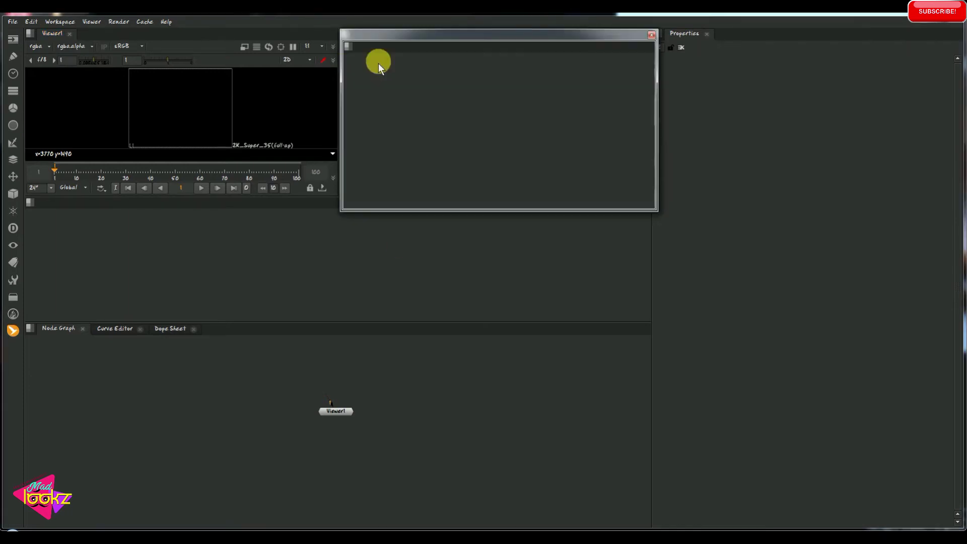
left_click_drag(392, 38, 522, 286)
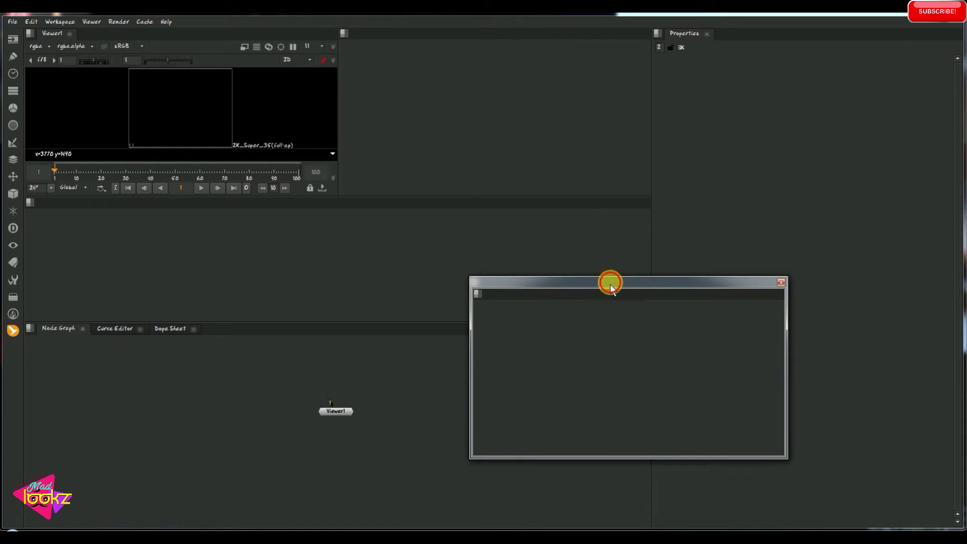
left_click_drag(611, 285, 551, 266)
left_click(417, 278)
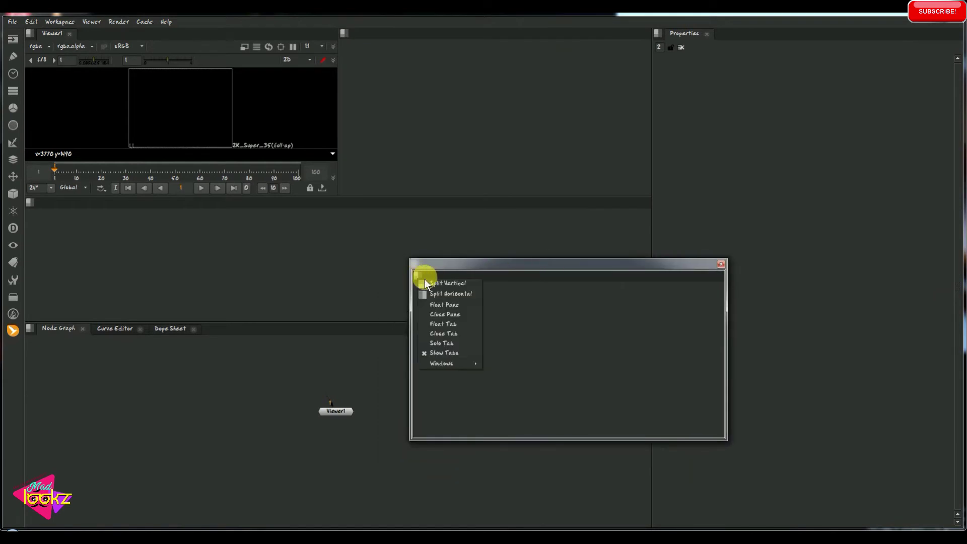
left_click(450, 315)
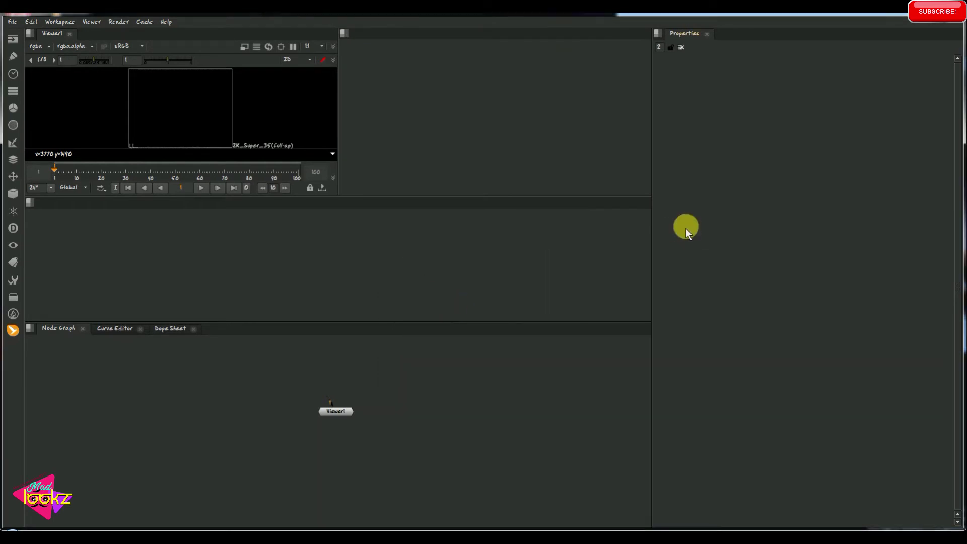
left_click(345, 35)
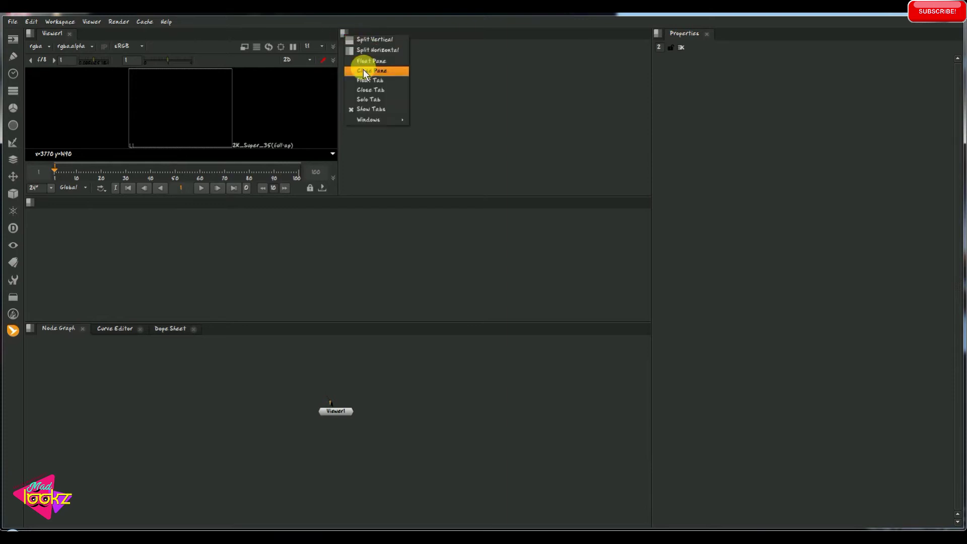
left_click(364, 69)
Close the empty middle pane and drag the divider down to make Viewer1 taller
left_click(35, 207)
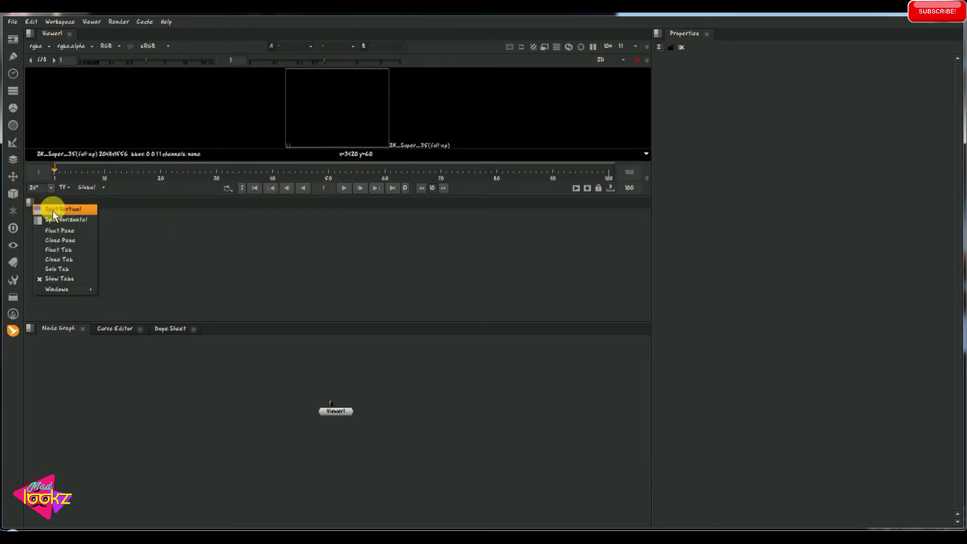
left_click(52, 242)
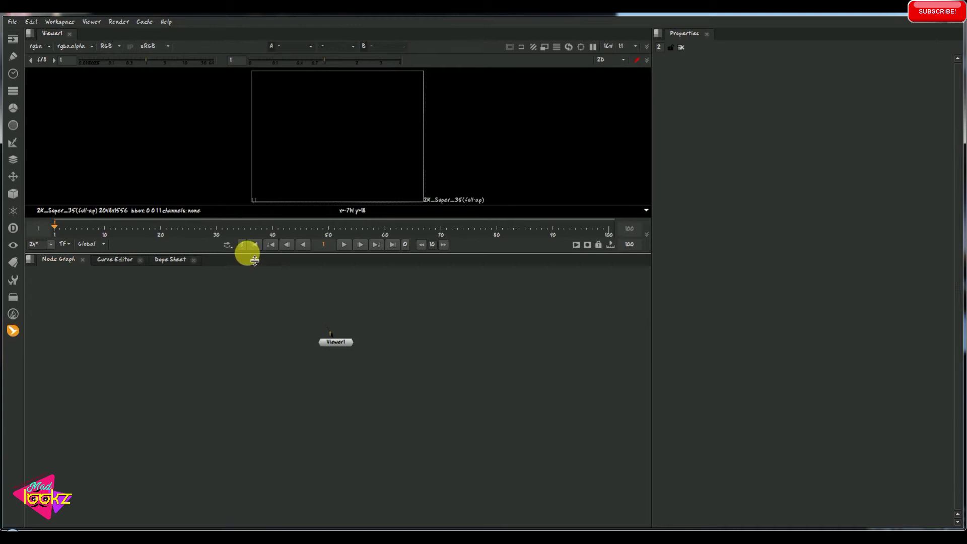
left_click_drag(249, 254, 248, 334)
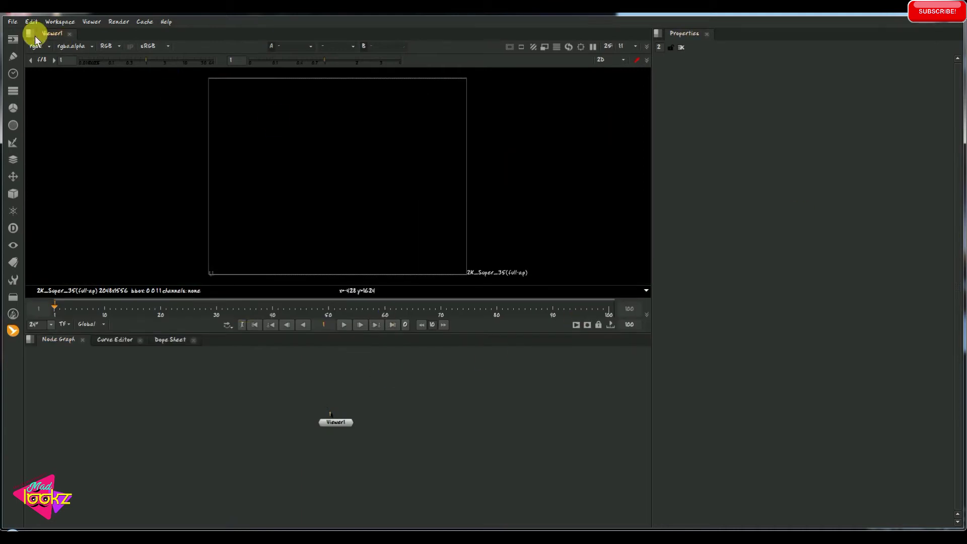
Float the Properties panel into its own window, move it to the centre, and close it
left_click(658, 34)
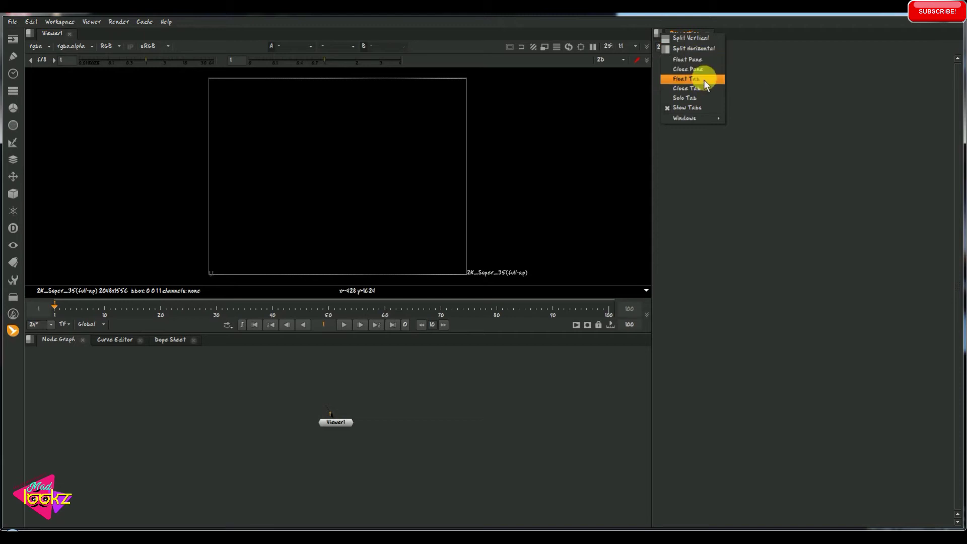
left_click(702, 79)
left_click_drag(694, 36, 446, 171)
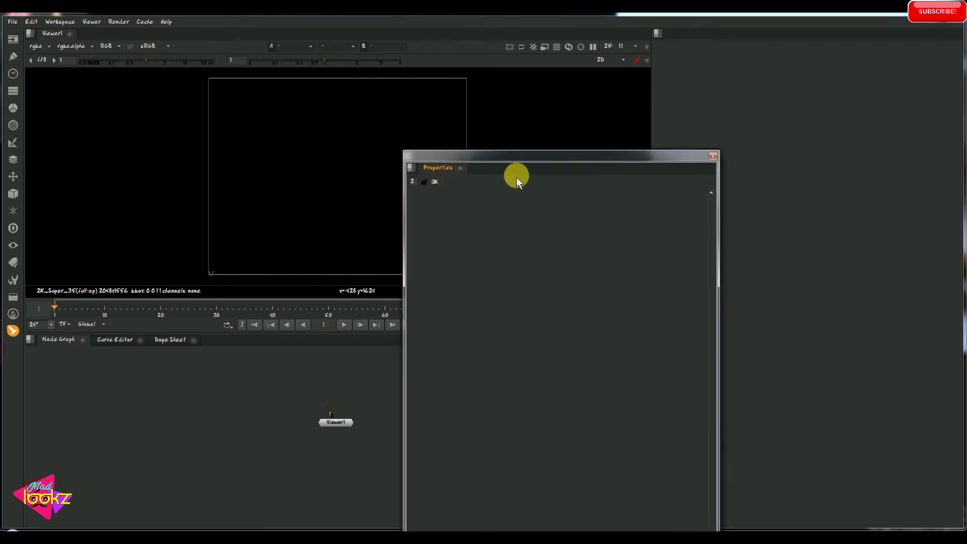
left_click(412, 168)
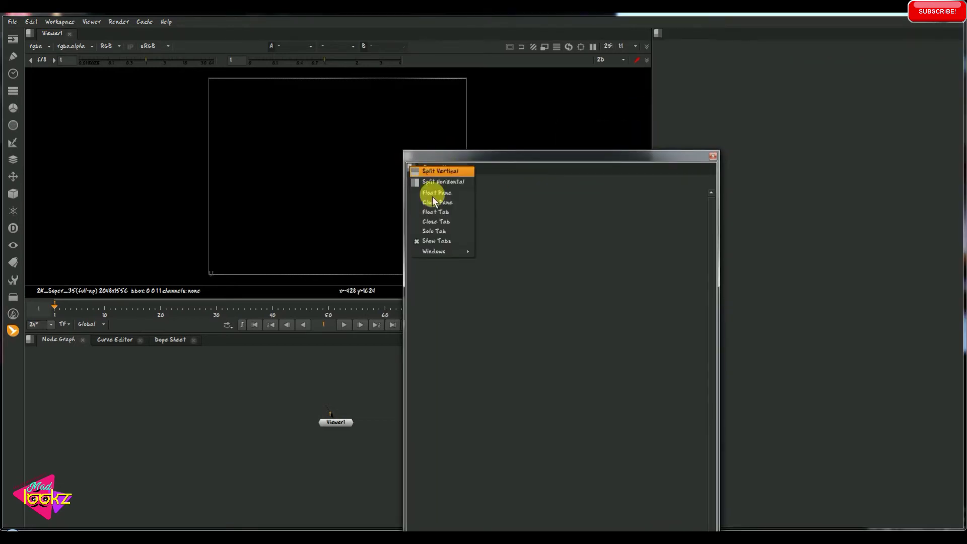
left_click(435, 202)
left_click(658, 35)
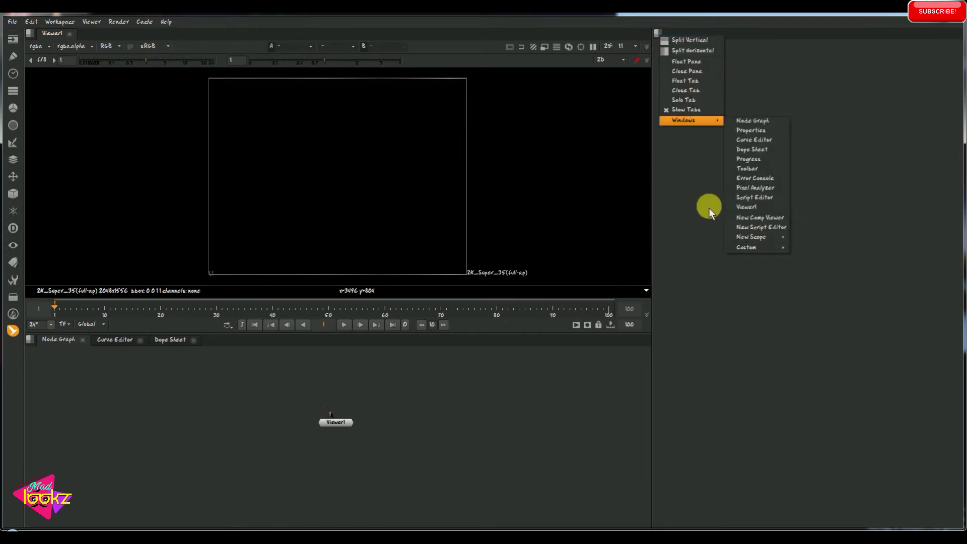
Add Toolbar, Properties and Script Editor panels to the right-hand pane
left_click(760, 227)
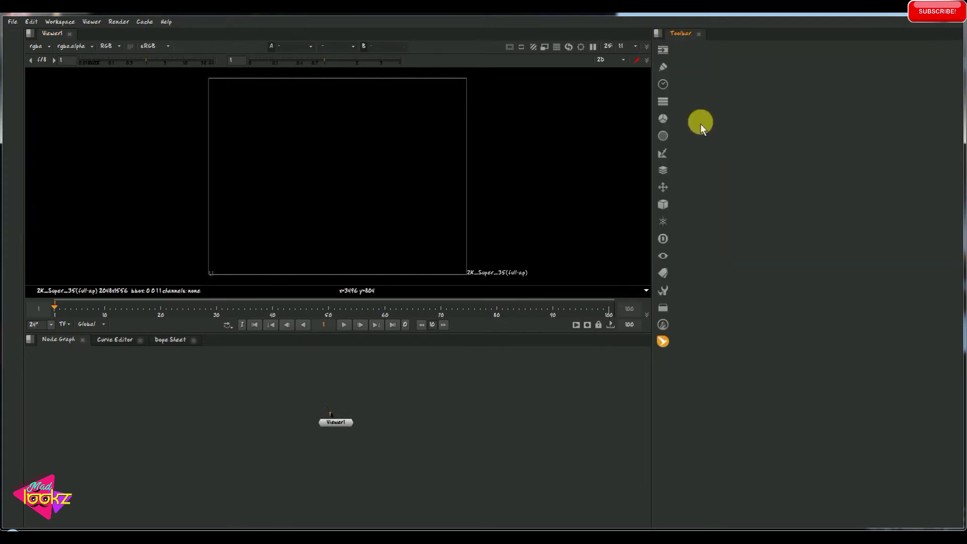
left_click(658, 36)
mouse_move(686, 121)
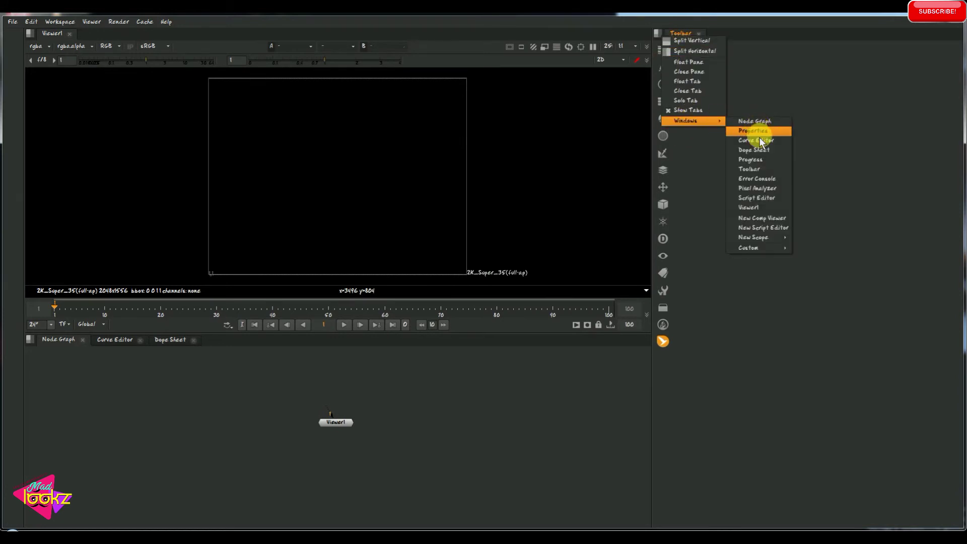
left_click(769, 133)
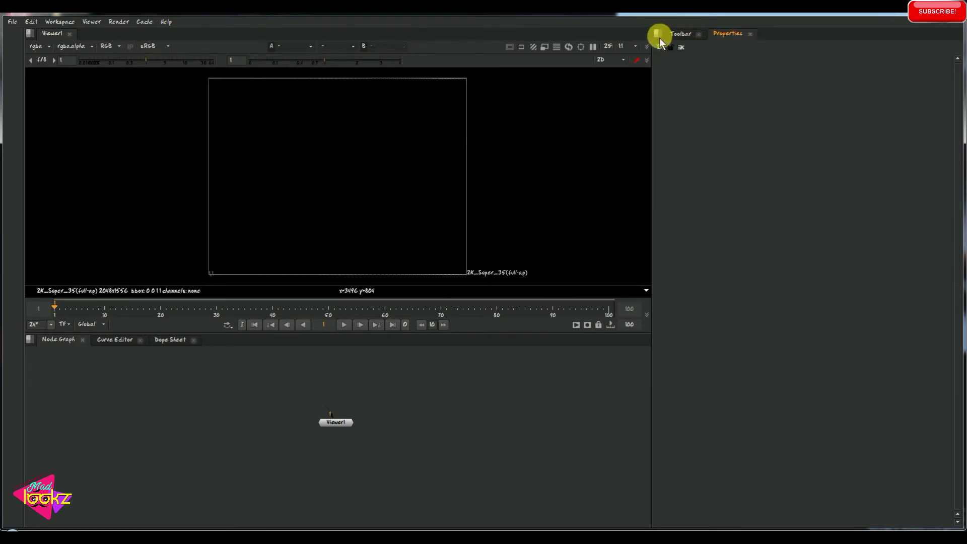
left_click(659, 37)
mouse_move(704, 122)
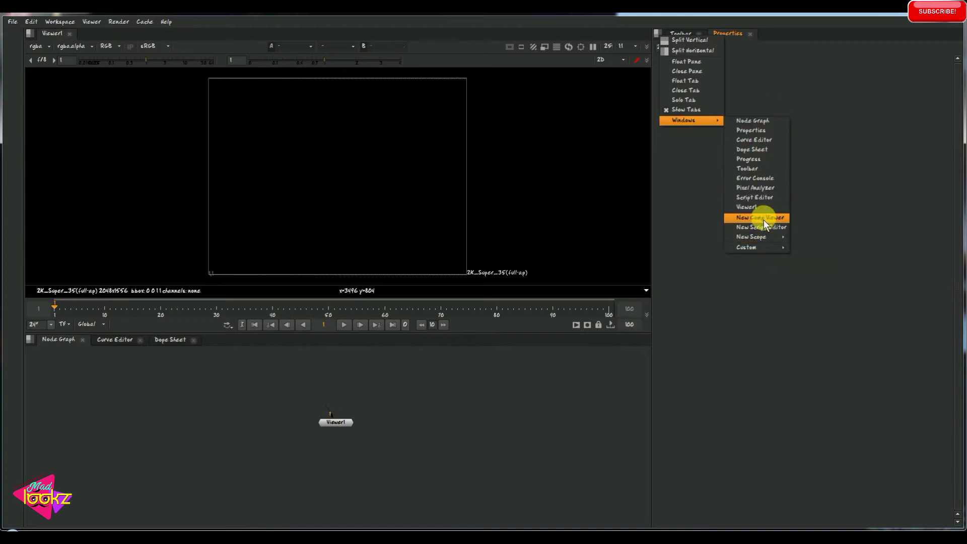
left_click(752, 198)
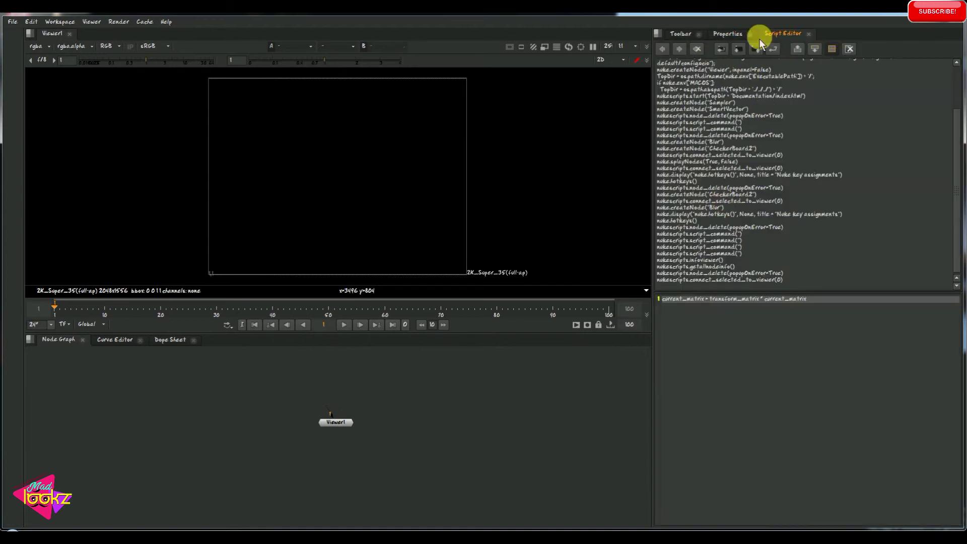
Clear the Script Editor's output history and close the Toolbar tab
left_click(847, 51)
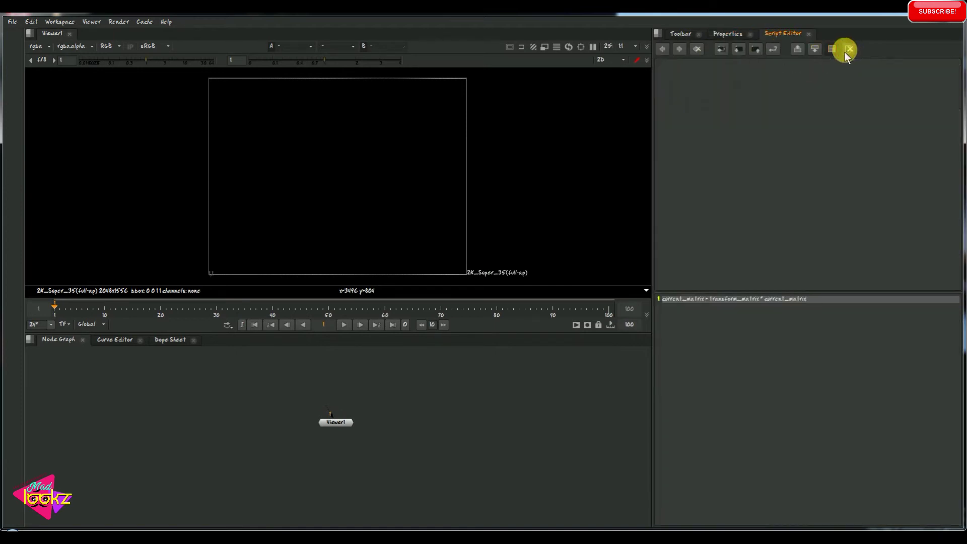
left_click(660, 34)
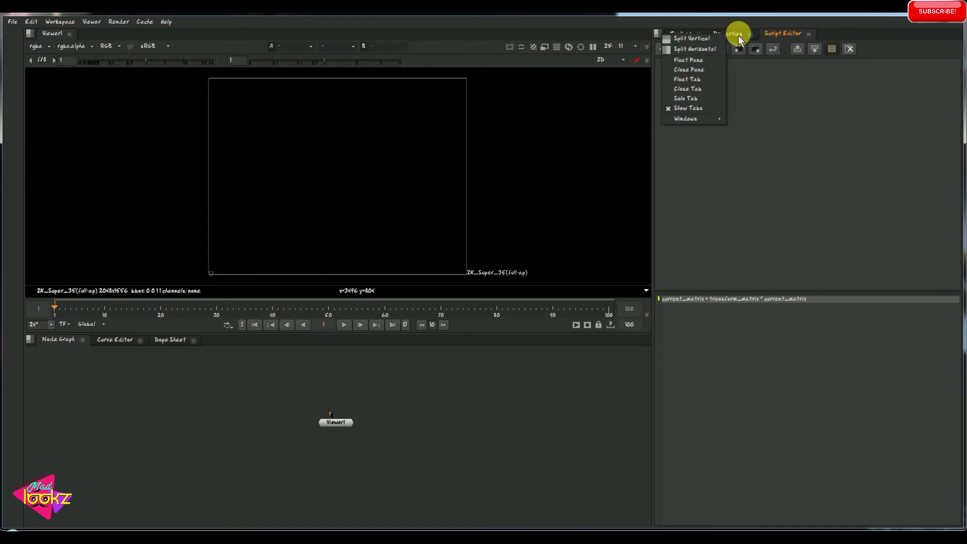
left_click(684, 34)
left_click(670, 33)
right_click(682, 34)
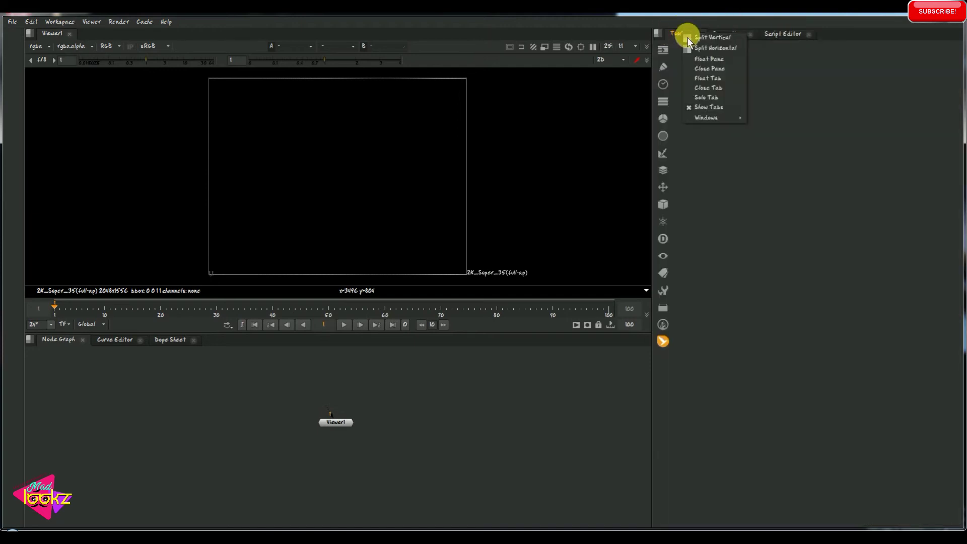
left_click(711, 88)
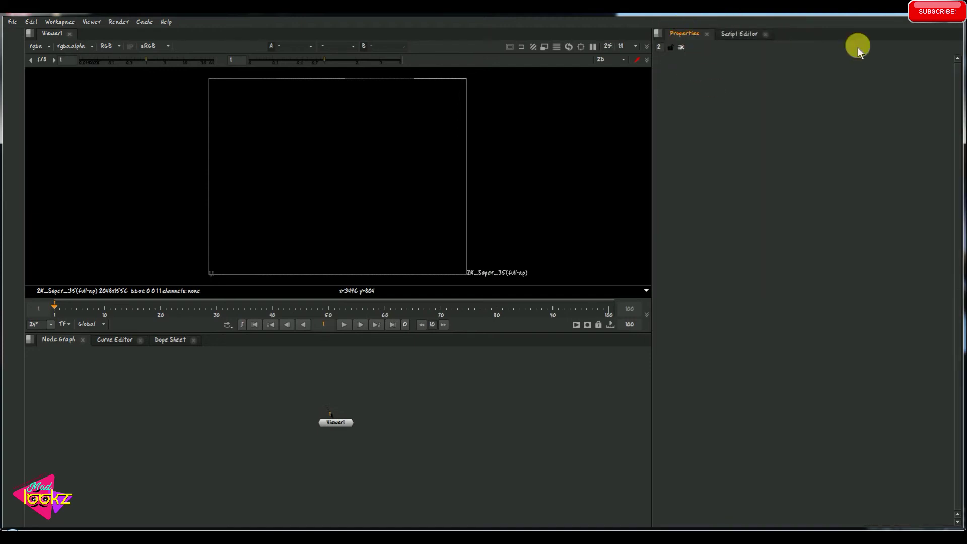
Solo the Properties tab so the Script Editor tab is closed
left_click(724, 34)
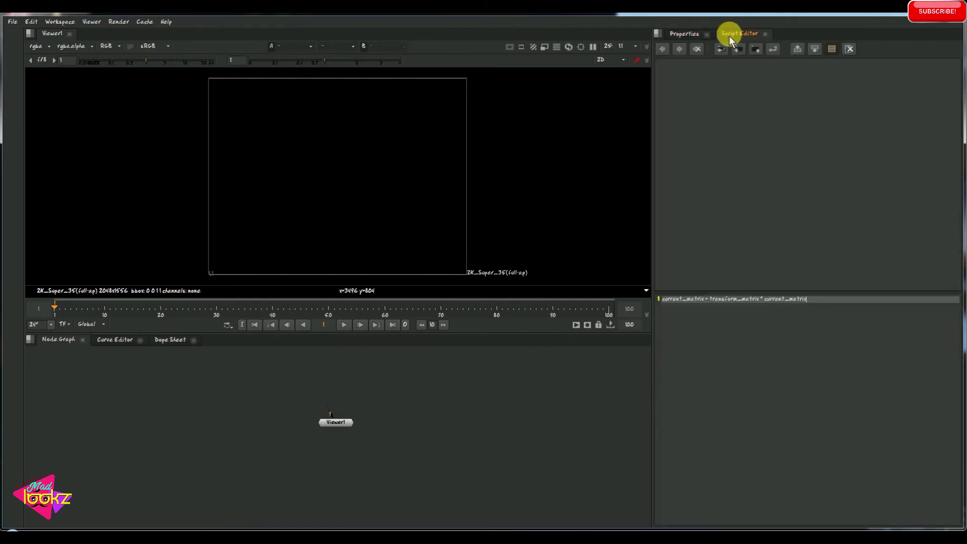
left_click(677, 34)
right_click(683, 36)
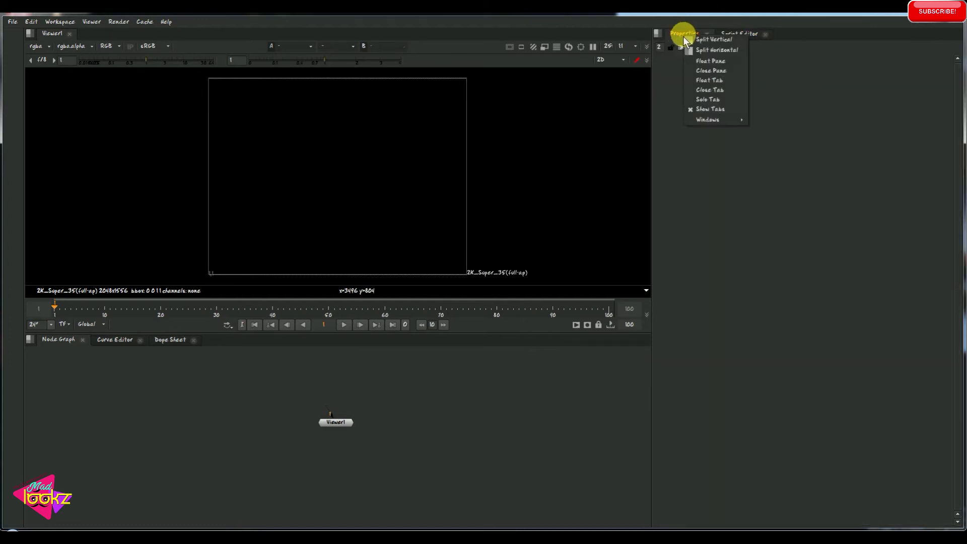
left_click(715, 102)
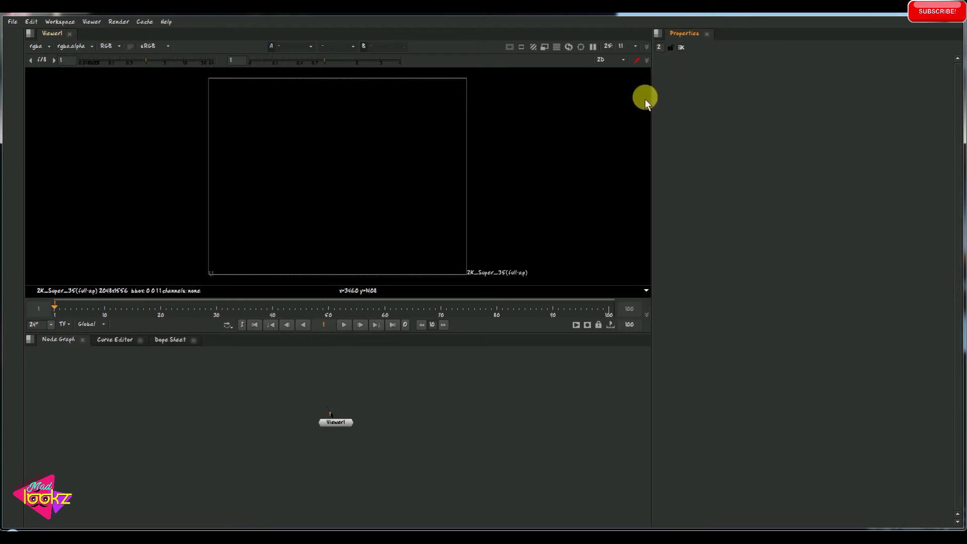
Hide the Properties pane's tab bar, then restore it
right_click(685, 36)
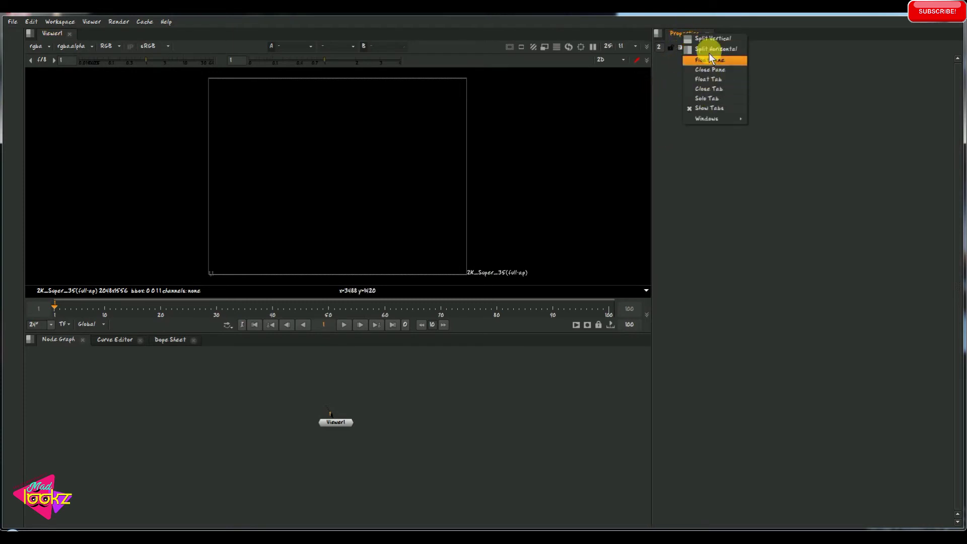
left_click(676, 68)
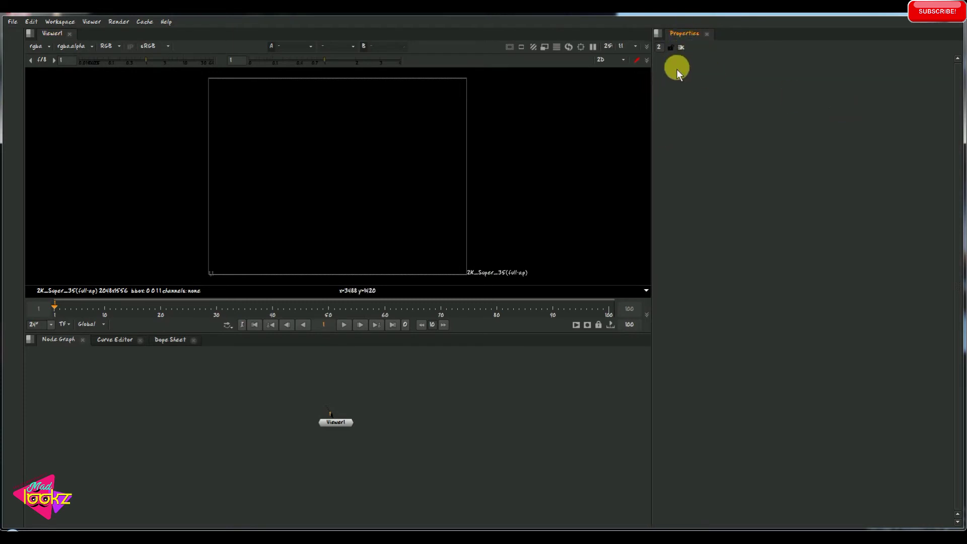
right_click(680, 33)
left_click(706, 109)
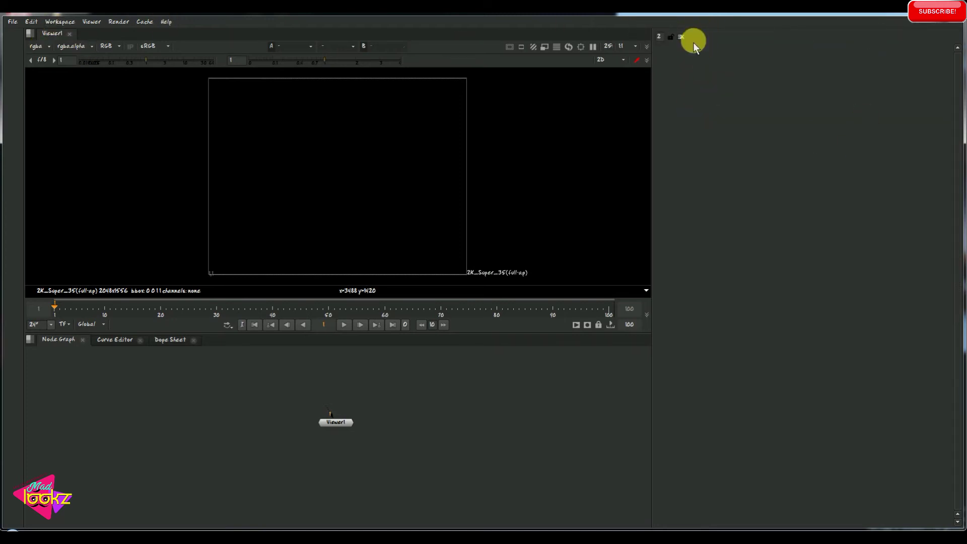
left_click(683, 31)
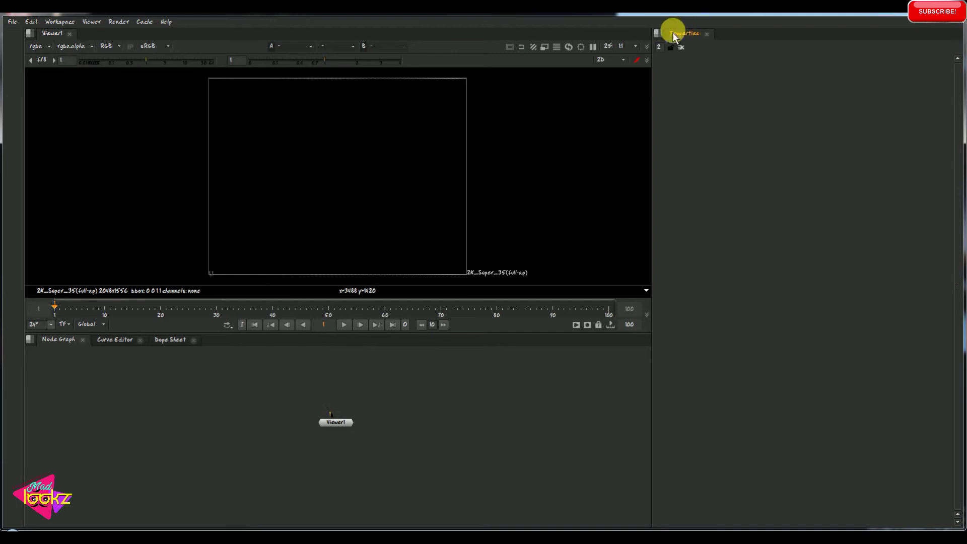
right_click(676, 35)
left_click(675, 49)
Split the Viewer1 pane, fill the new pane with the node toolbar, and widen the viewer
left_click(30, 34)
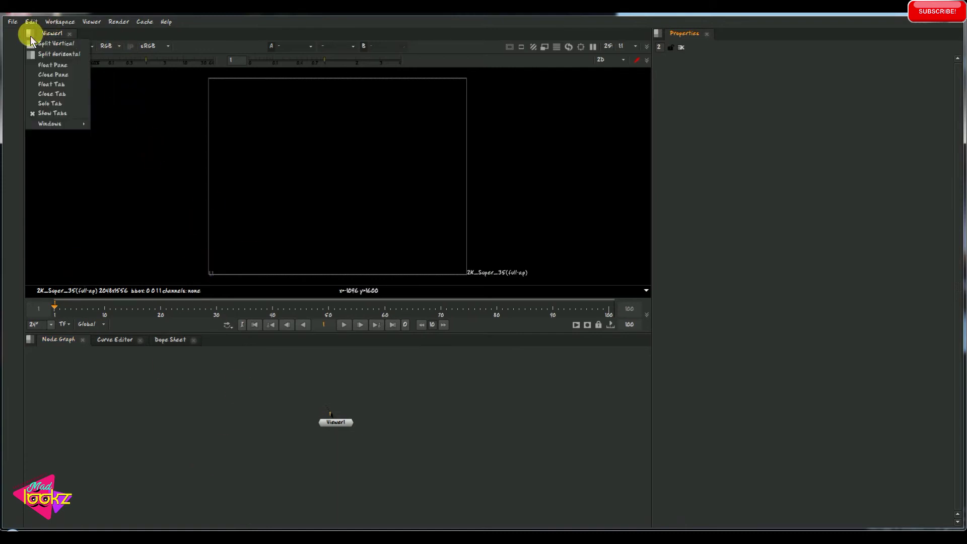
left_click(61, 44)
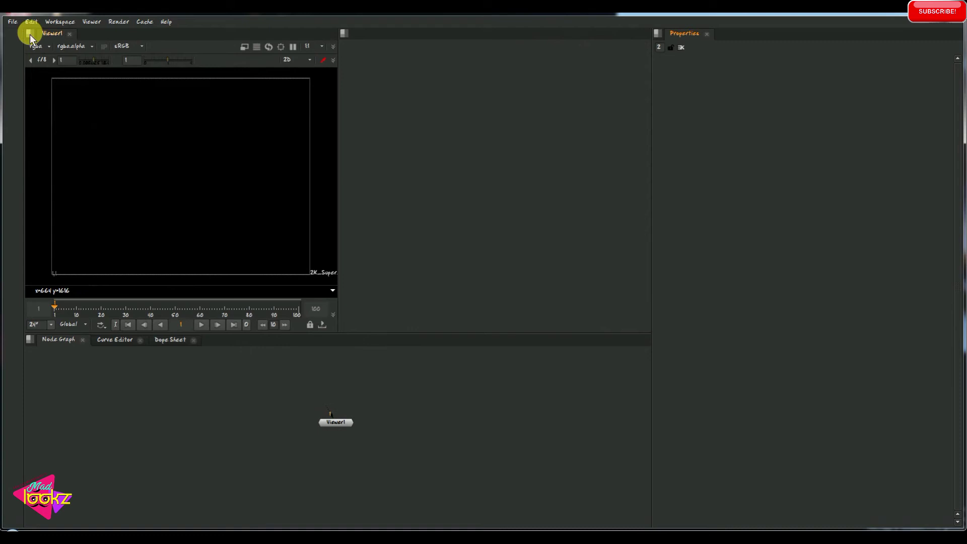
left_click_drag(338, 125, 622, 130)
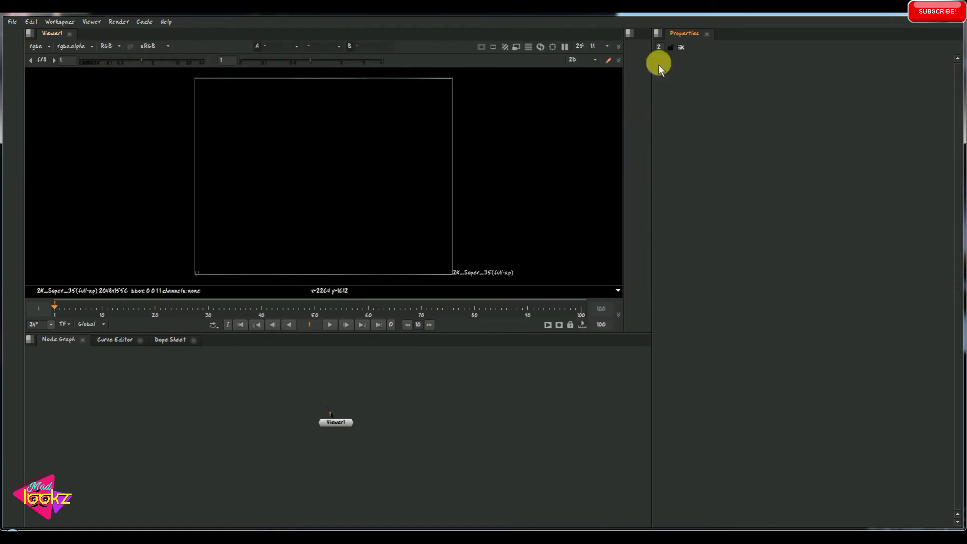
left_click(629, 34)
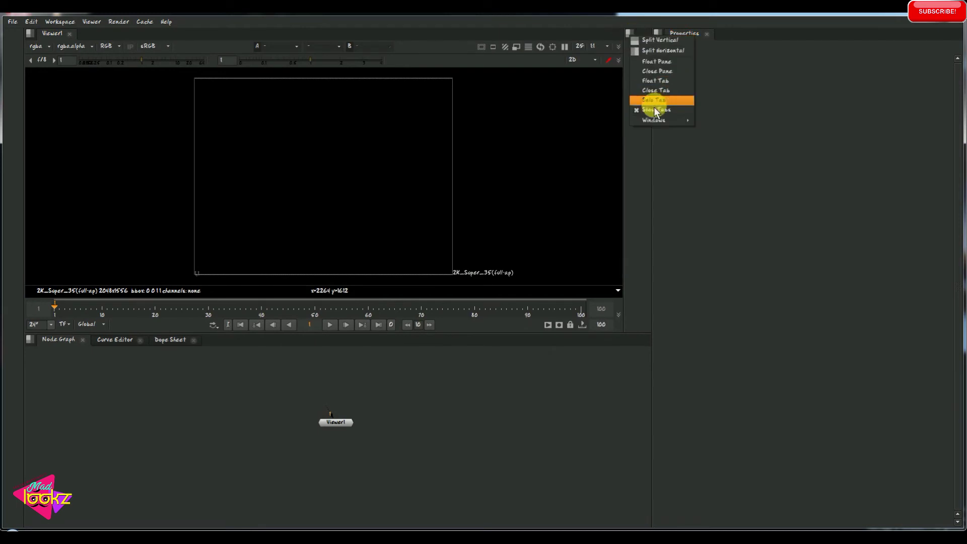
mouse_move(672, 121)
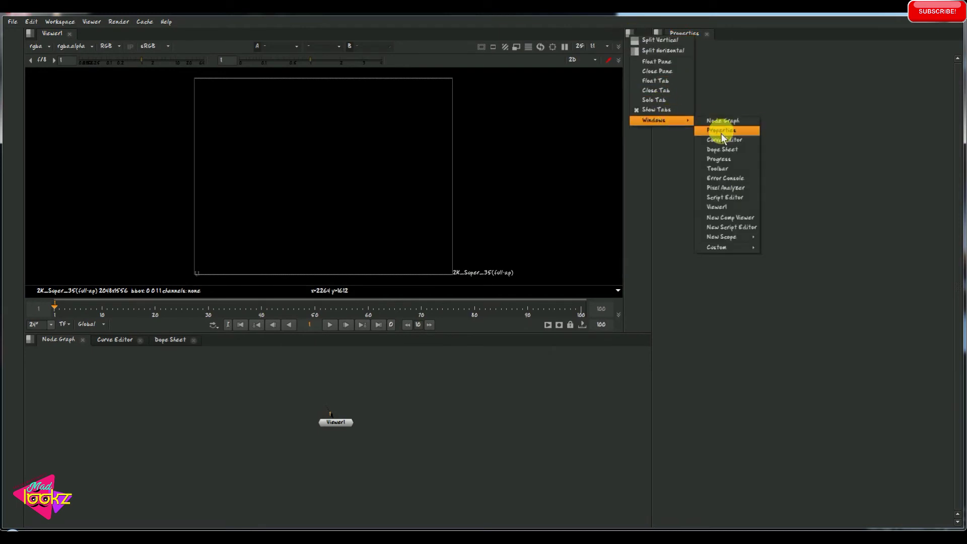
left_click(725, 176)
left_click_drag(654, 76, 701, 76)
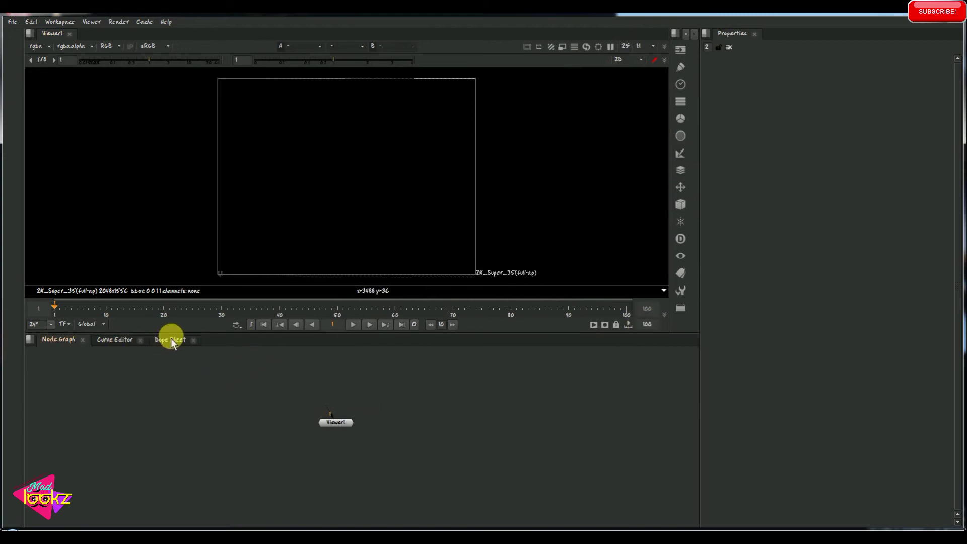
Dock the Dope Sheet beside Properties, then bring Properties and Node Graph forward
left_click_drag(168, 341, 758, 80)
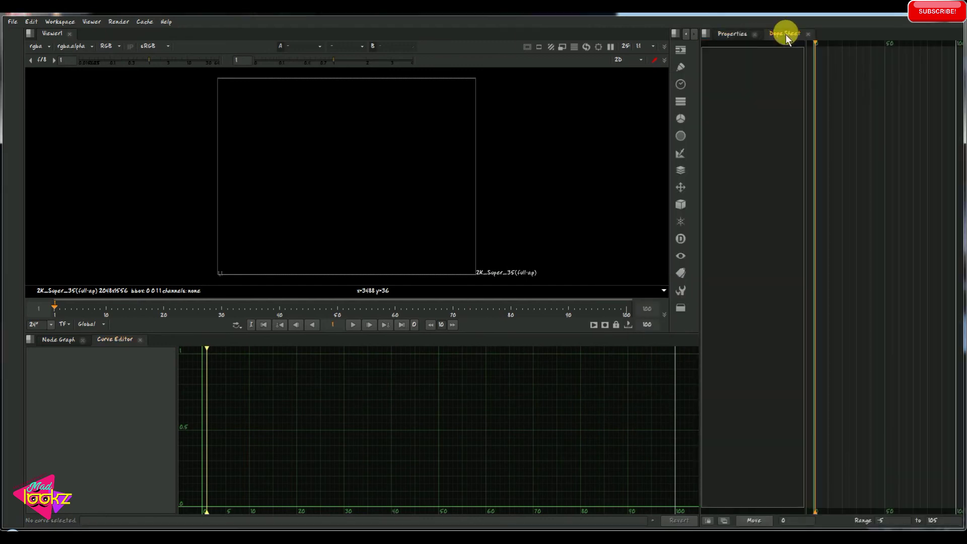
left_click(706, 34)
mouse_move(735, 123)
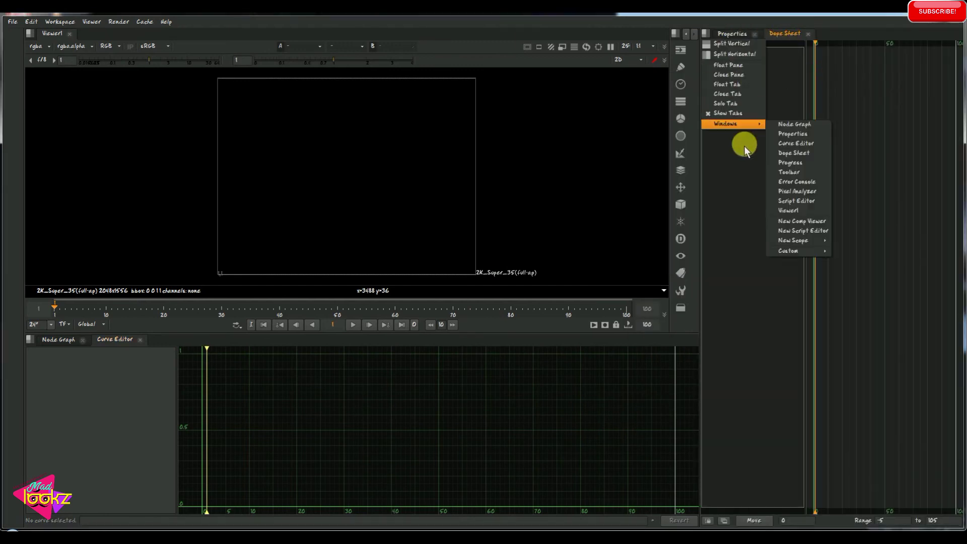
left_click(920, 138)
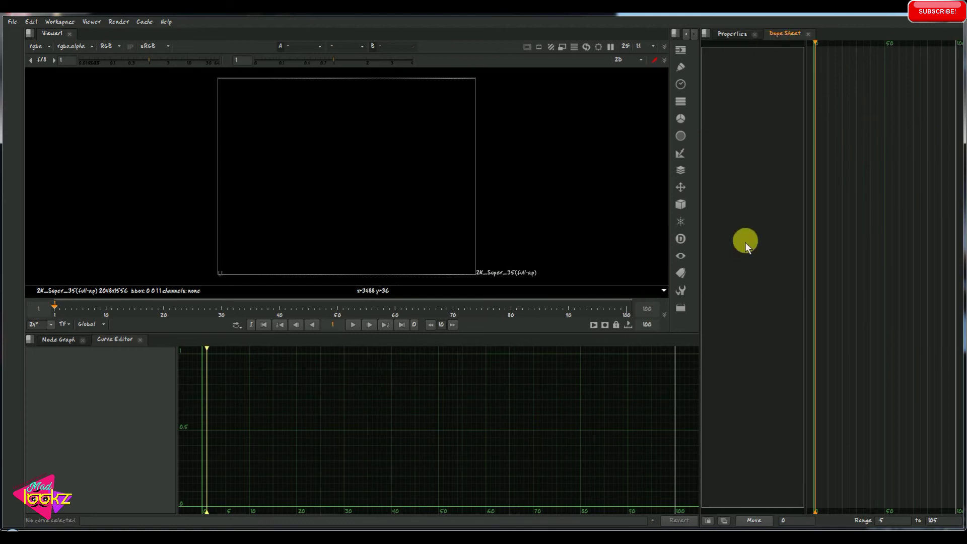
left_click(734, 35)
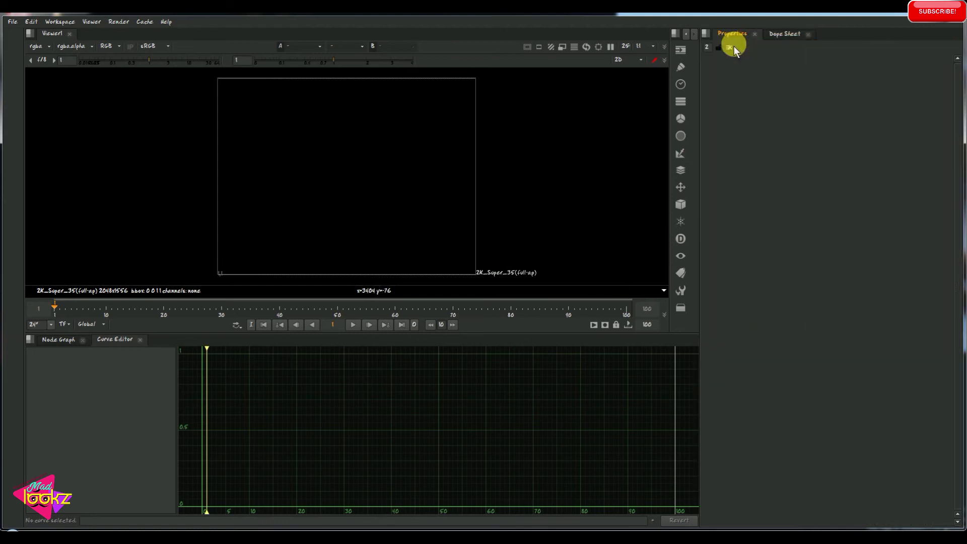
left_click(60, 340)
Save the layout as workspace 'Demo purpose' with the Shift+F6 shortcut
left_click(60, 22)
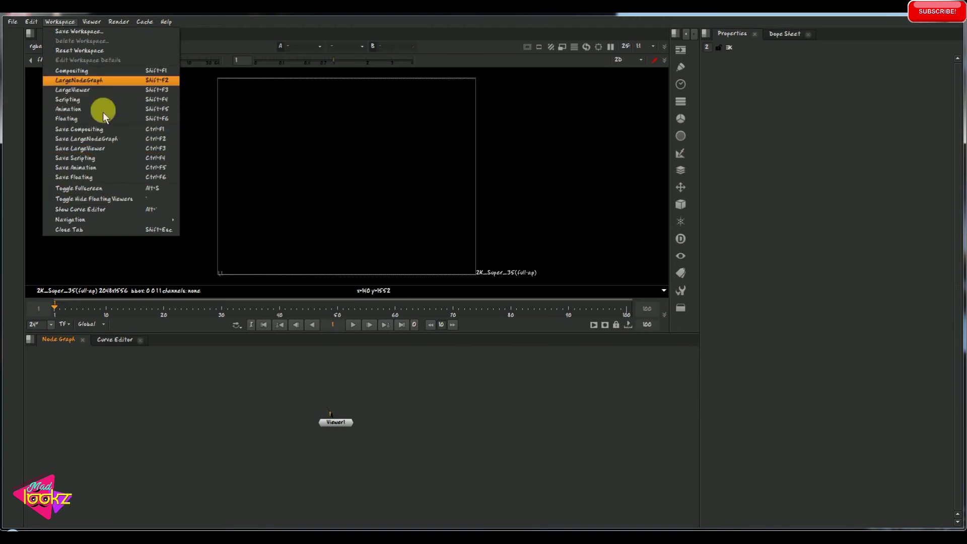
left_click(86, 32)
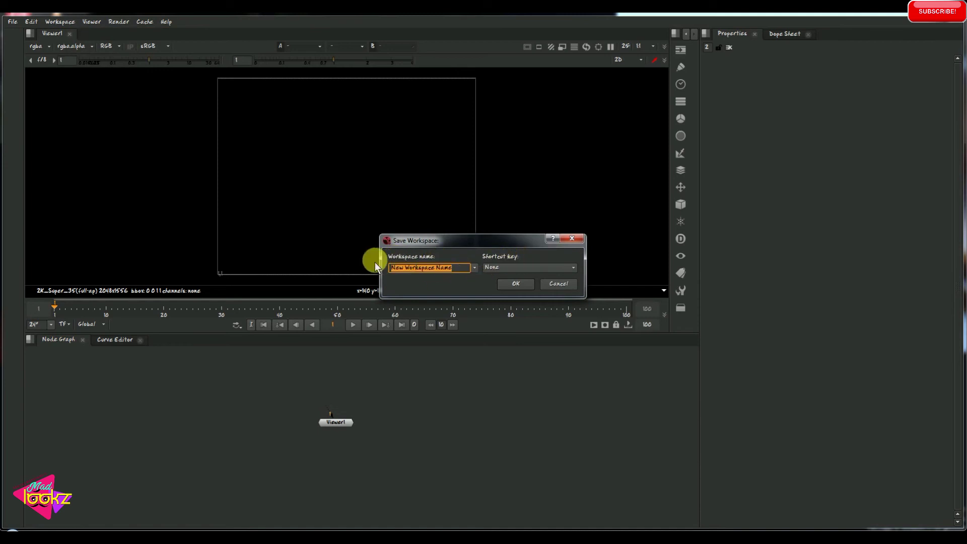
type("Demo purpose")
left_click(521, 267)
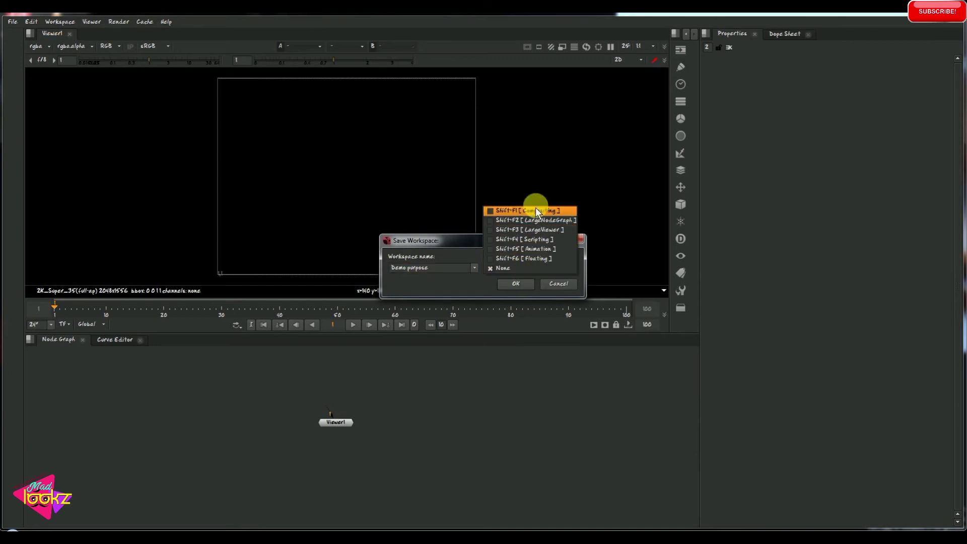
left_click(538, 261)
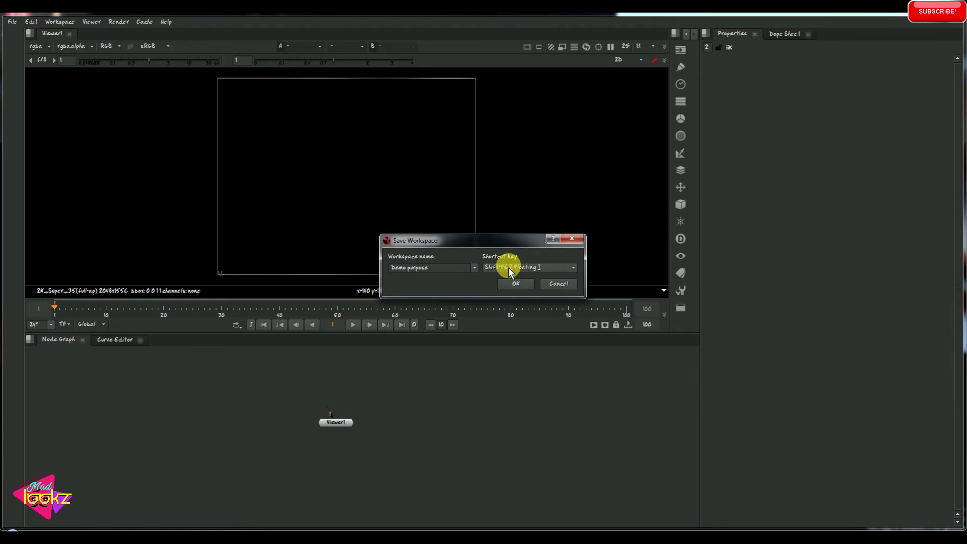
left_click(522, 285)
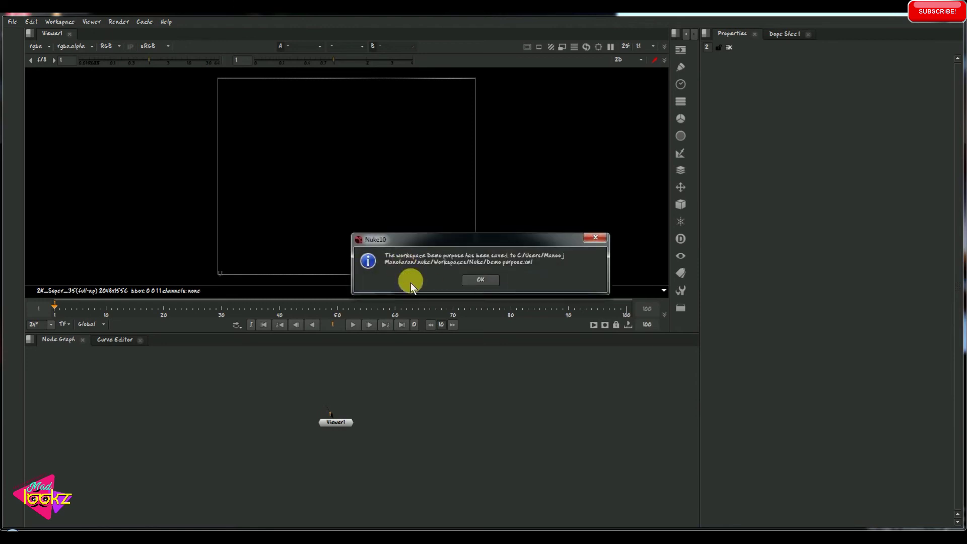
Dismiss the saved message and try the Demo purpose, Scripting and Animation workspaces
left_click(473, 283)
left_click(68, 23)
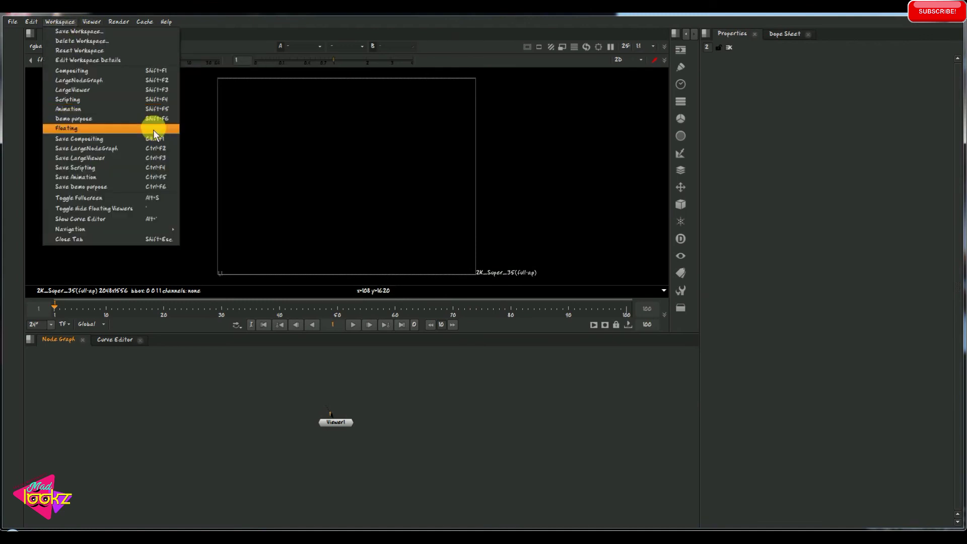
left_click(162, 120)
left_click(68, 22)
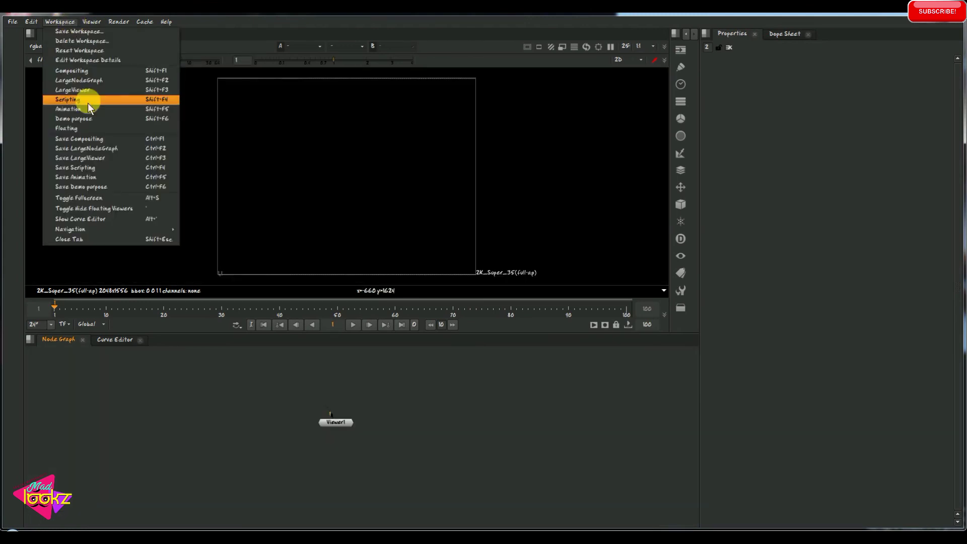
left_click(88, 102)
left_click(65, 21)
left_click(123, 108)
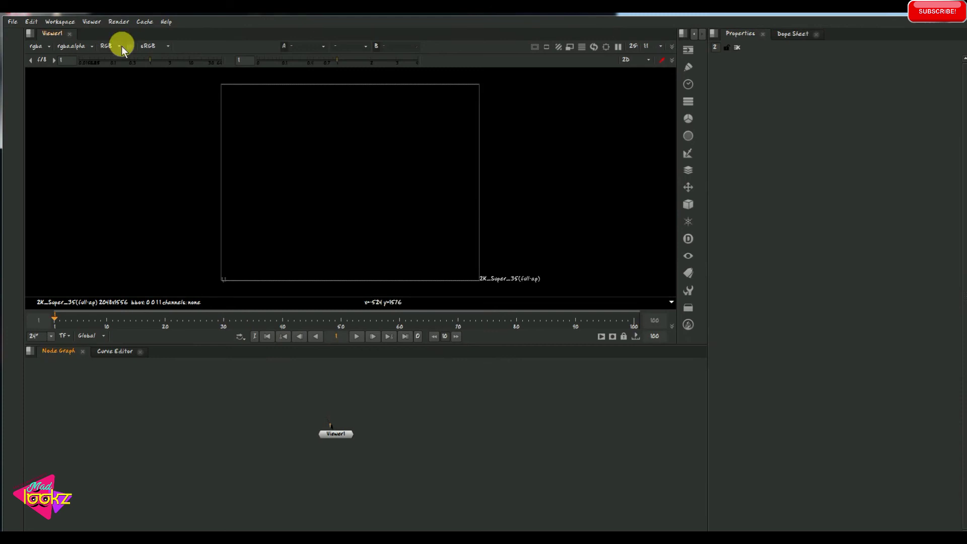
Set the startup workspace preference to Demo purpose
left_click(30, 22)
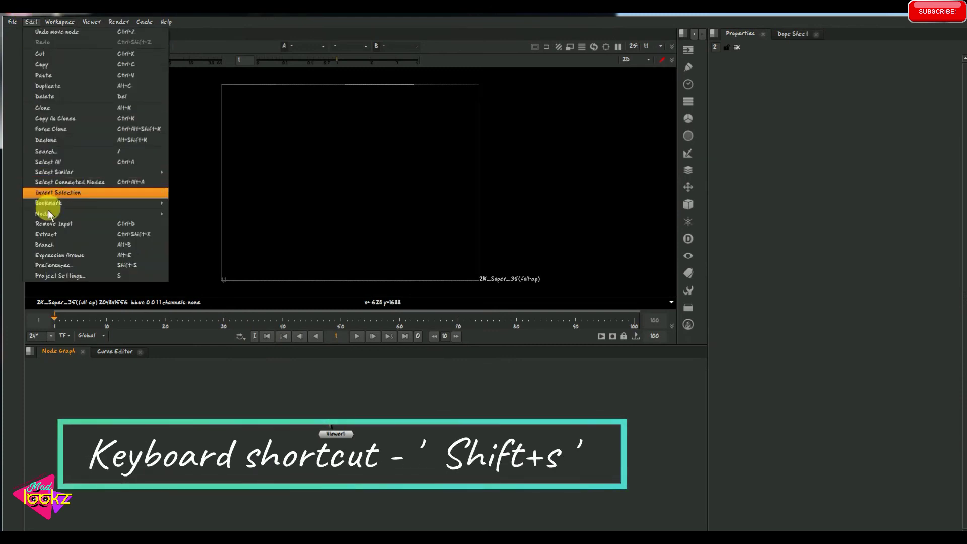
left_click(134, 267)
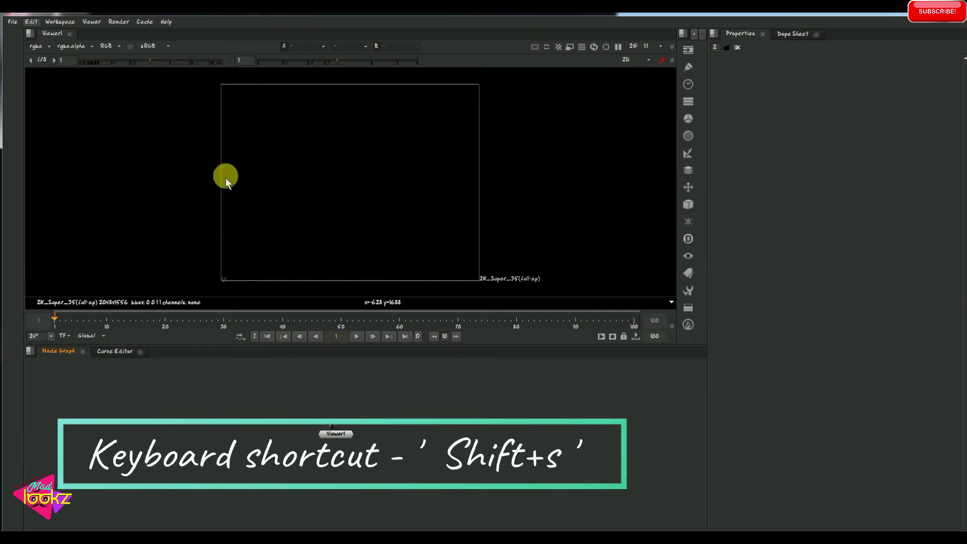
left_click(332, 234)
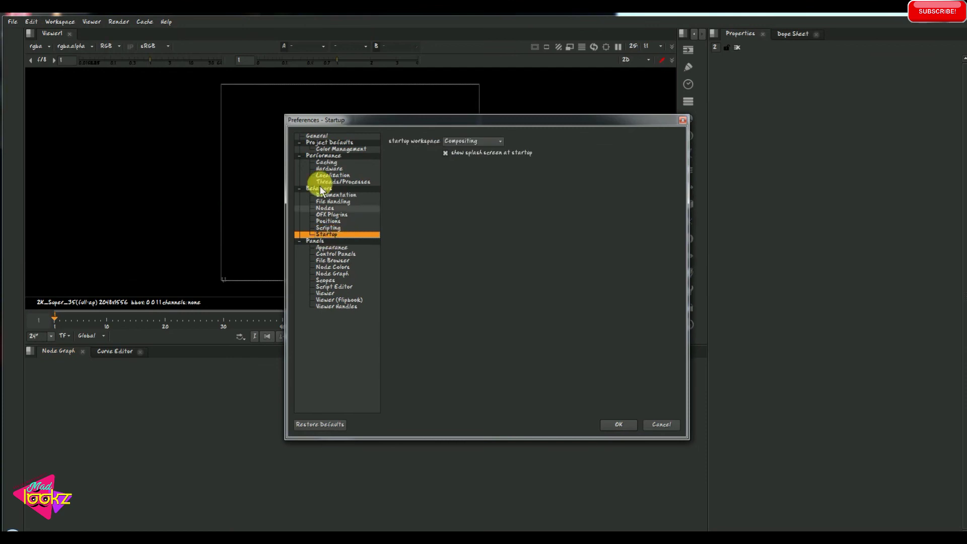
left_click(483, 142)
left_click(472, 191)
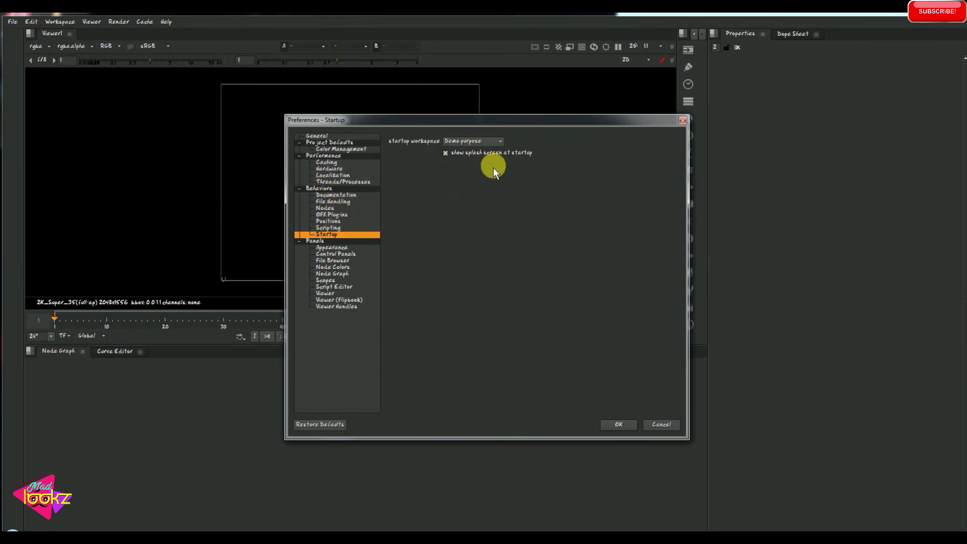
left_click(620, 424)
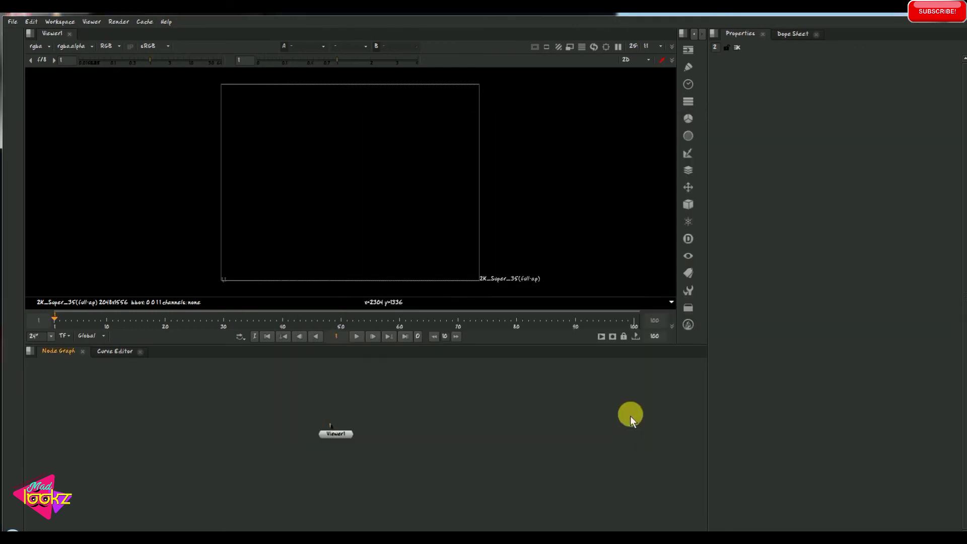
Begin quitting Nuke, dismiss the save prompt, and switch to the LargeViewer workspace
key("ctrl+q")
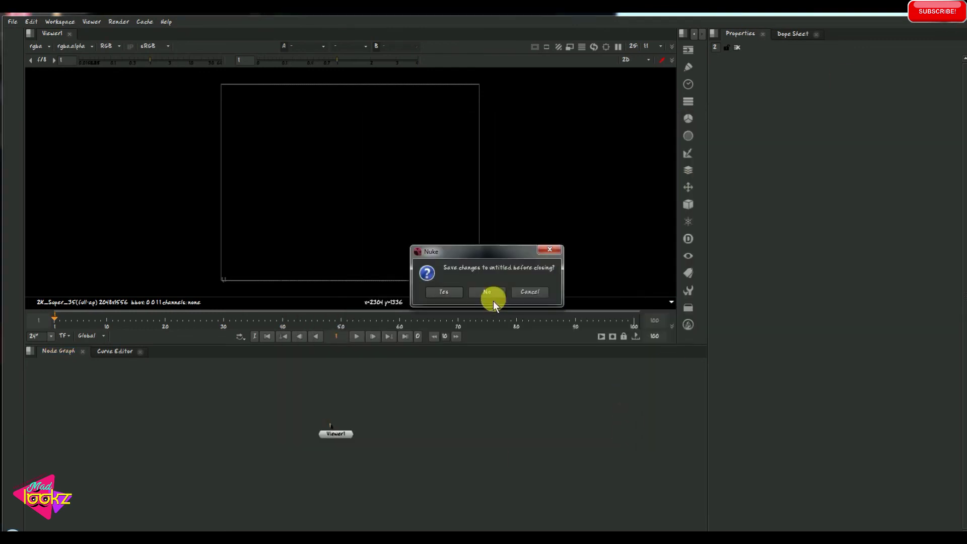
left_click(514, 292)
left_click(60, 22)
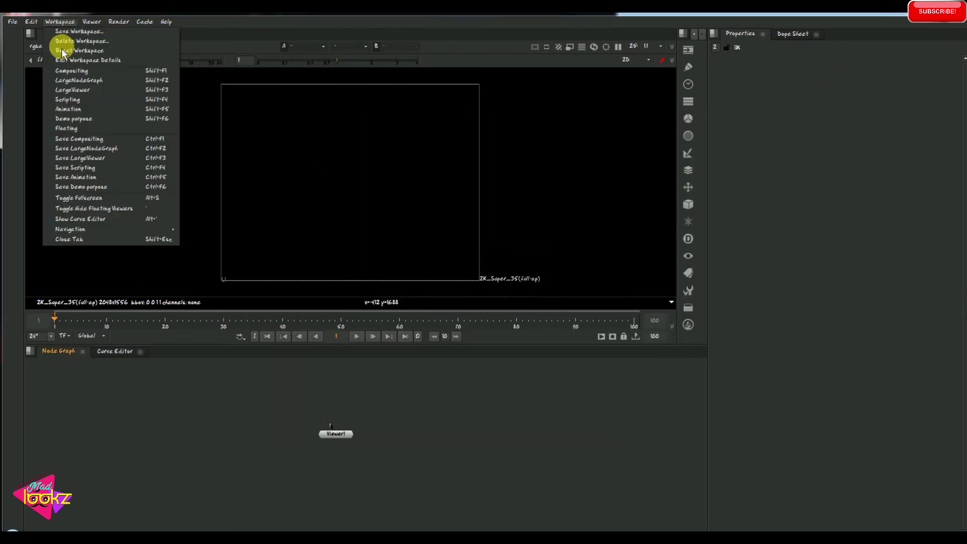
left_click(76, 91)
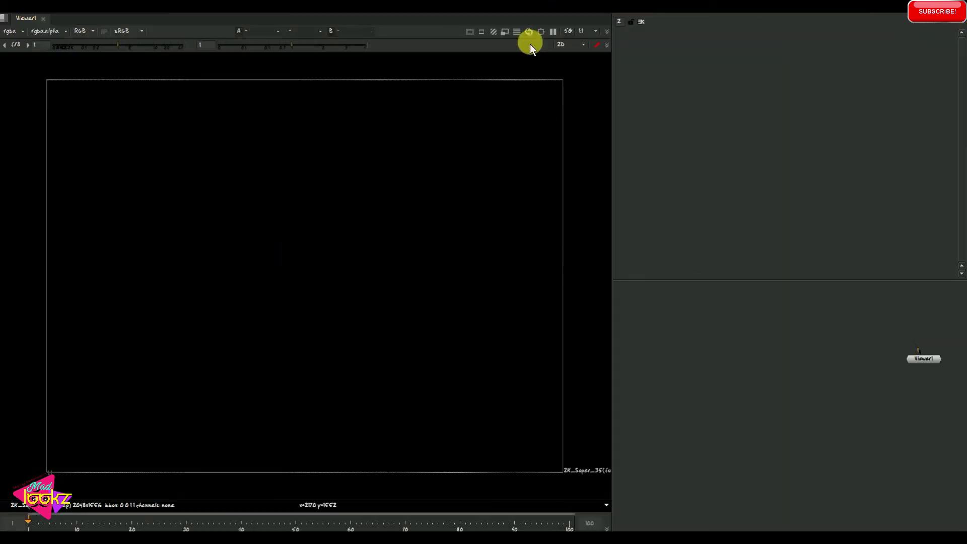
Switch back to Compositing, move the console window aside, and restore the autosaved script
left_click(30, 13)
mouse_move(53, 7)
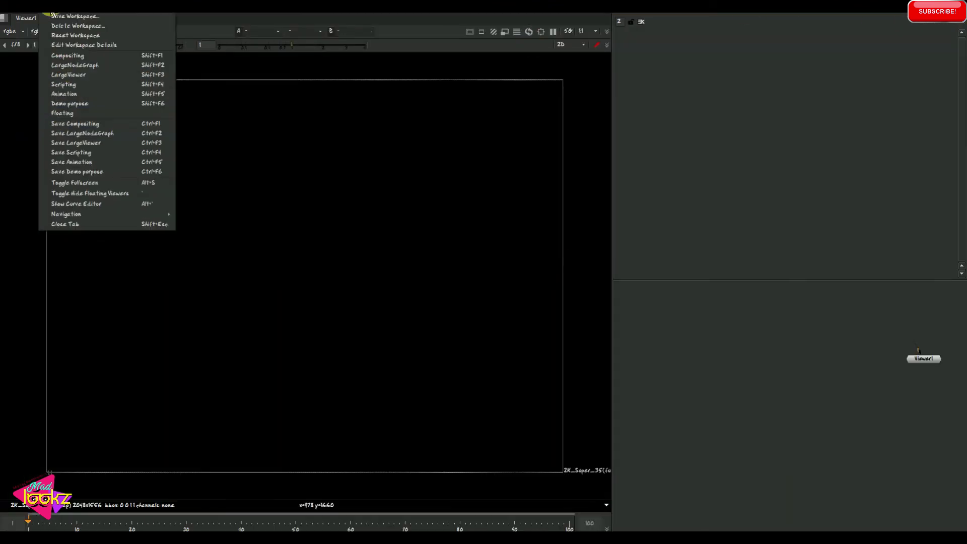
left_click(72, 57)
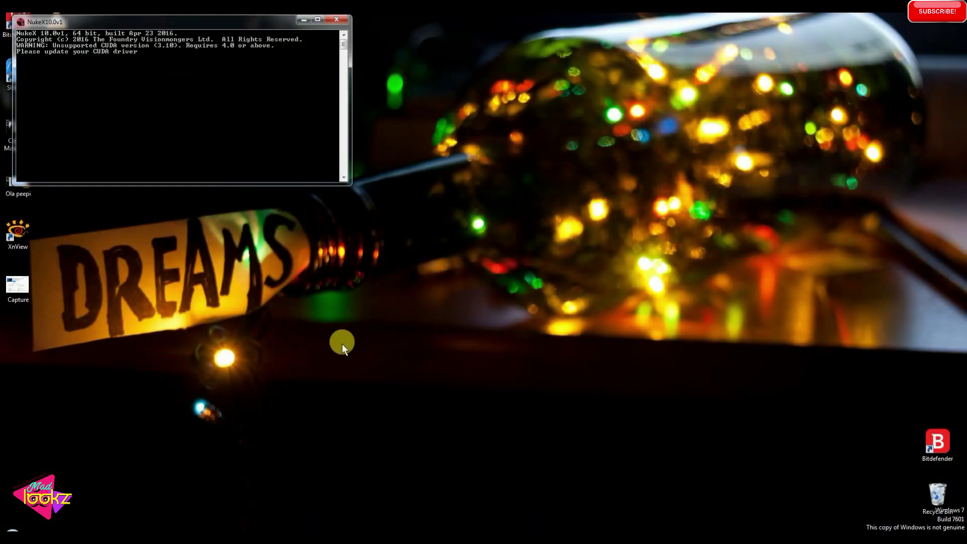
left_click_drag(189, 23, 152, 13)
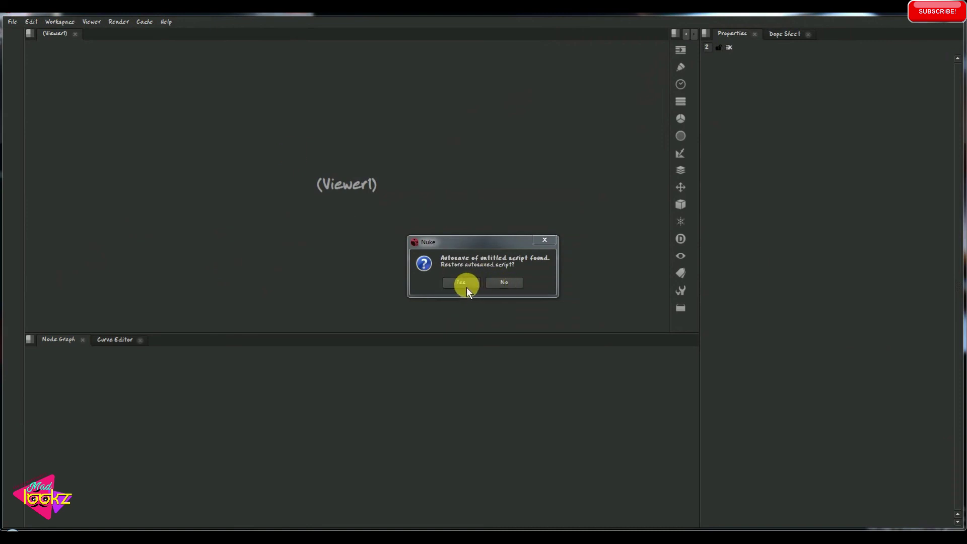
left_click(466, 285)
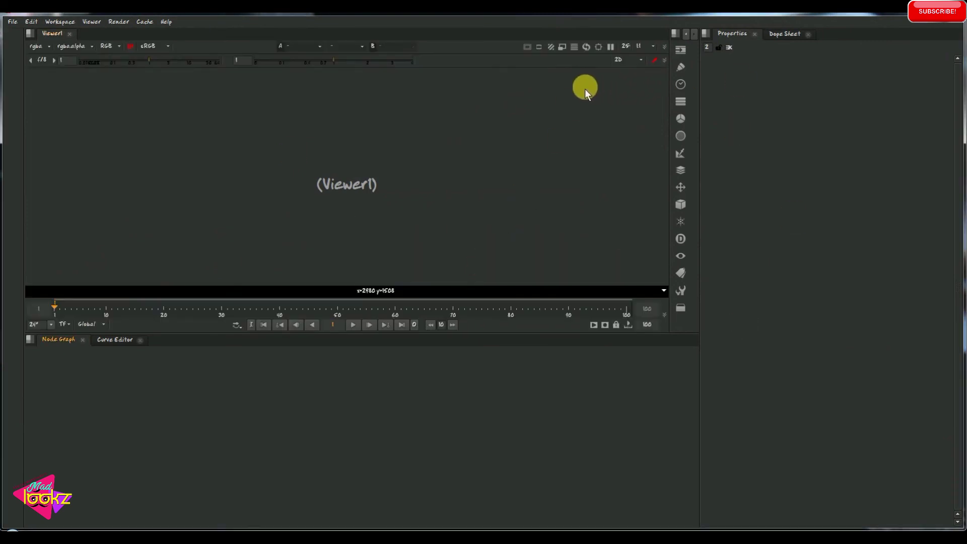